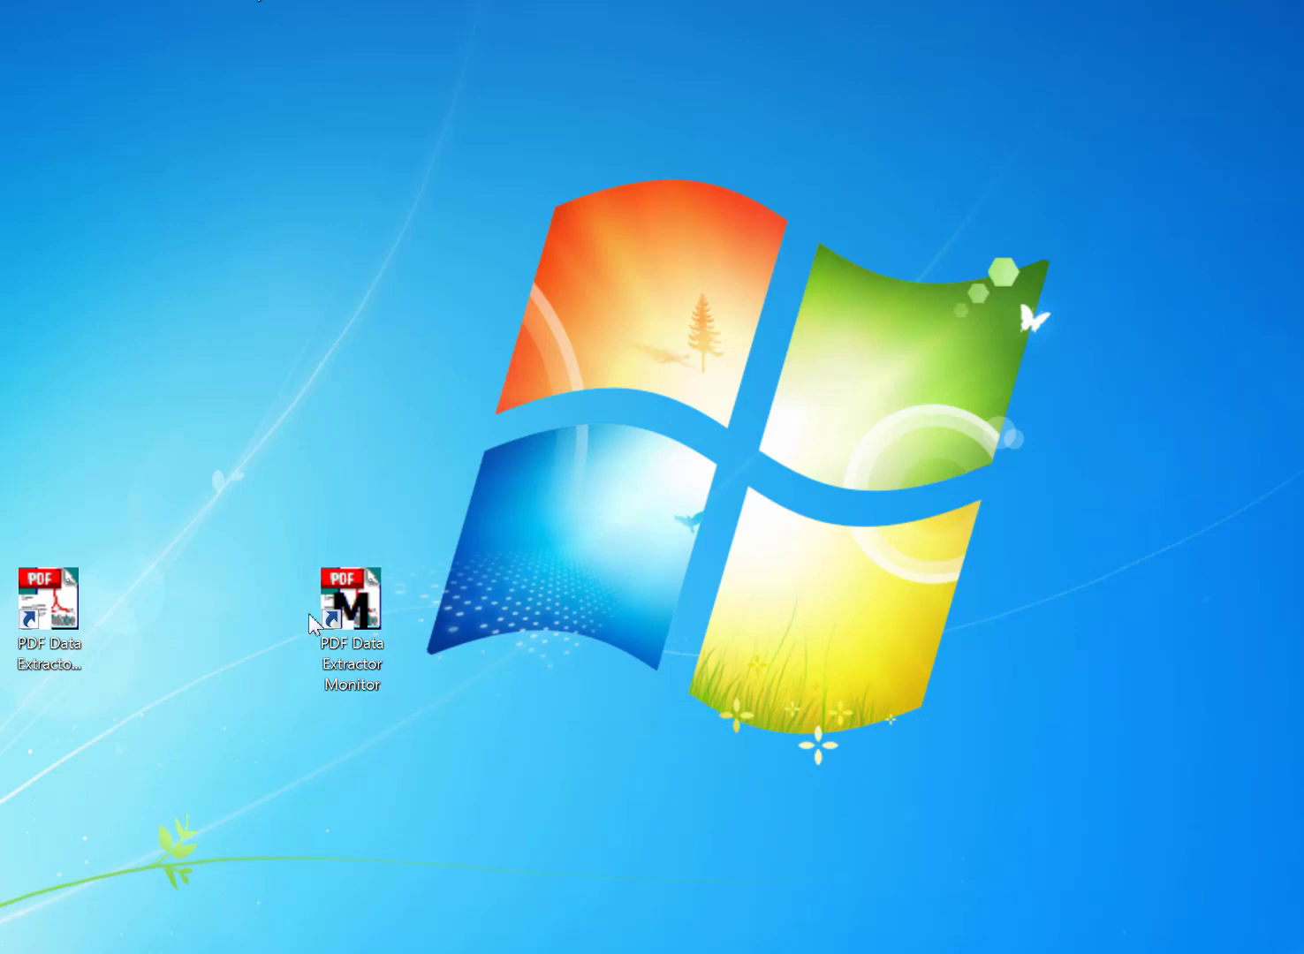
- Launch PDF Data Extractor Enterprise from the desktop and open its monitor
left_click(55, 610)
double_click(55, 610)
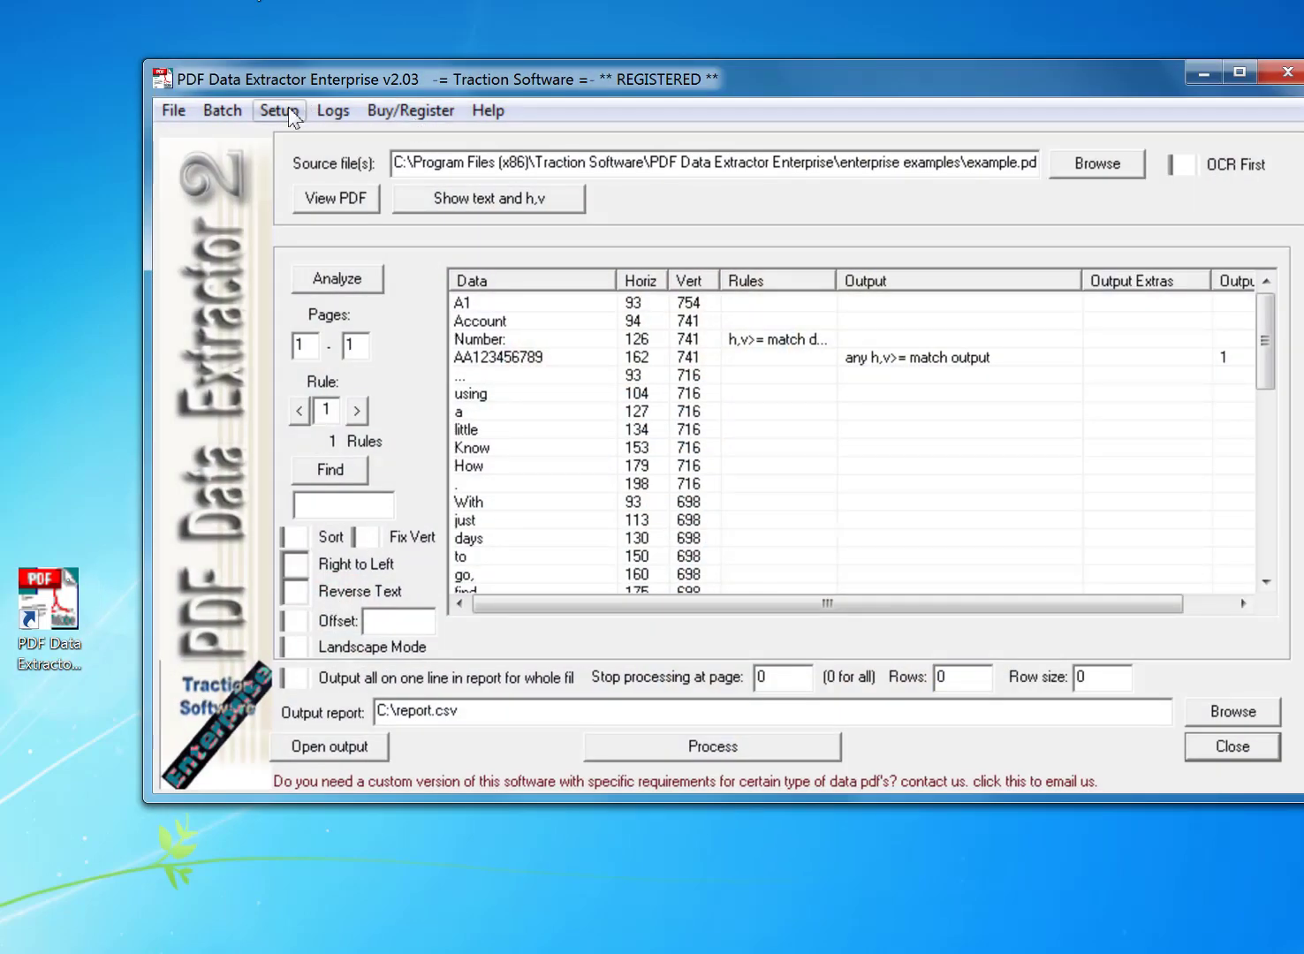
left_click(292, 113)
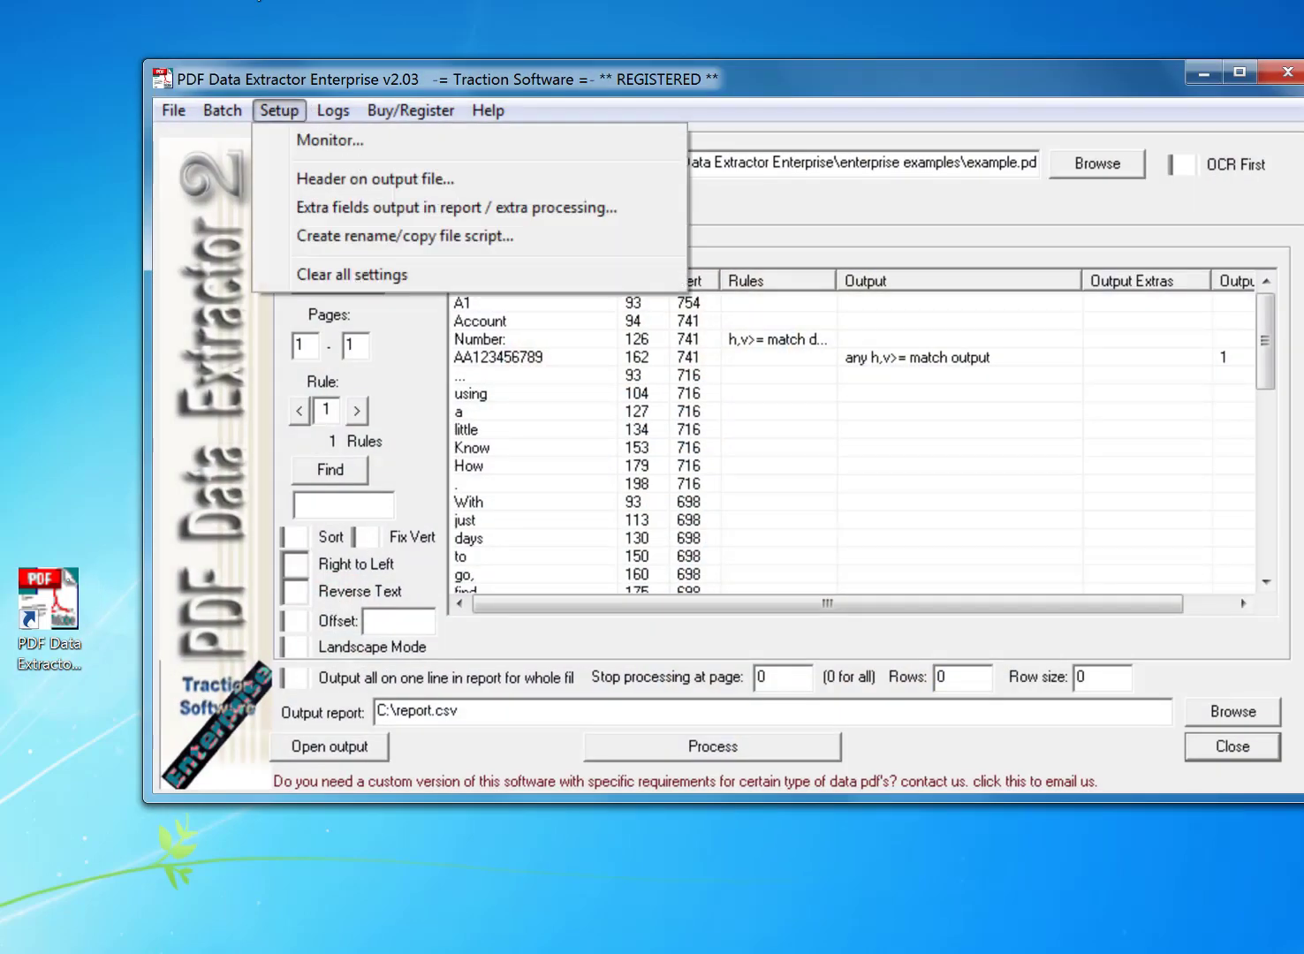
left_click(317, 148)
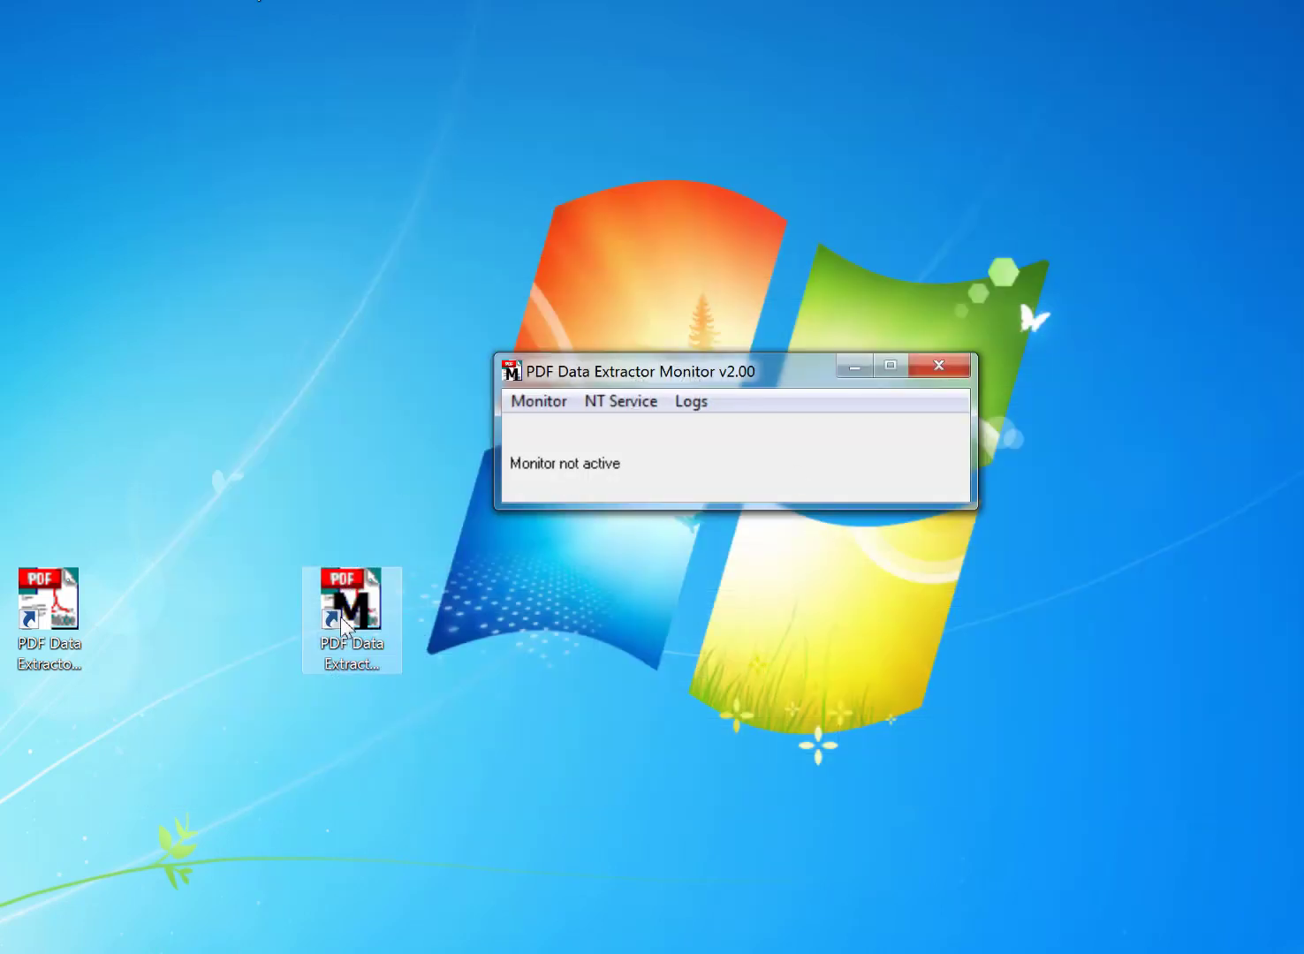
- Reposition the PDF Data Extractor Monitor window and open the monitor setup
left_click_drag(675, 358, 623, 355)
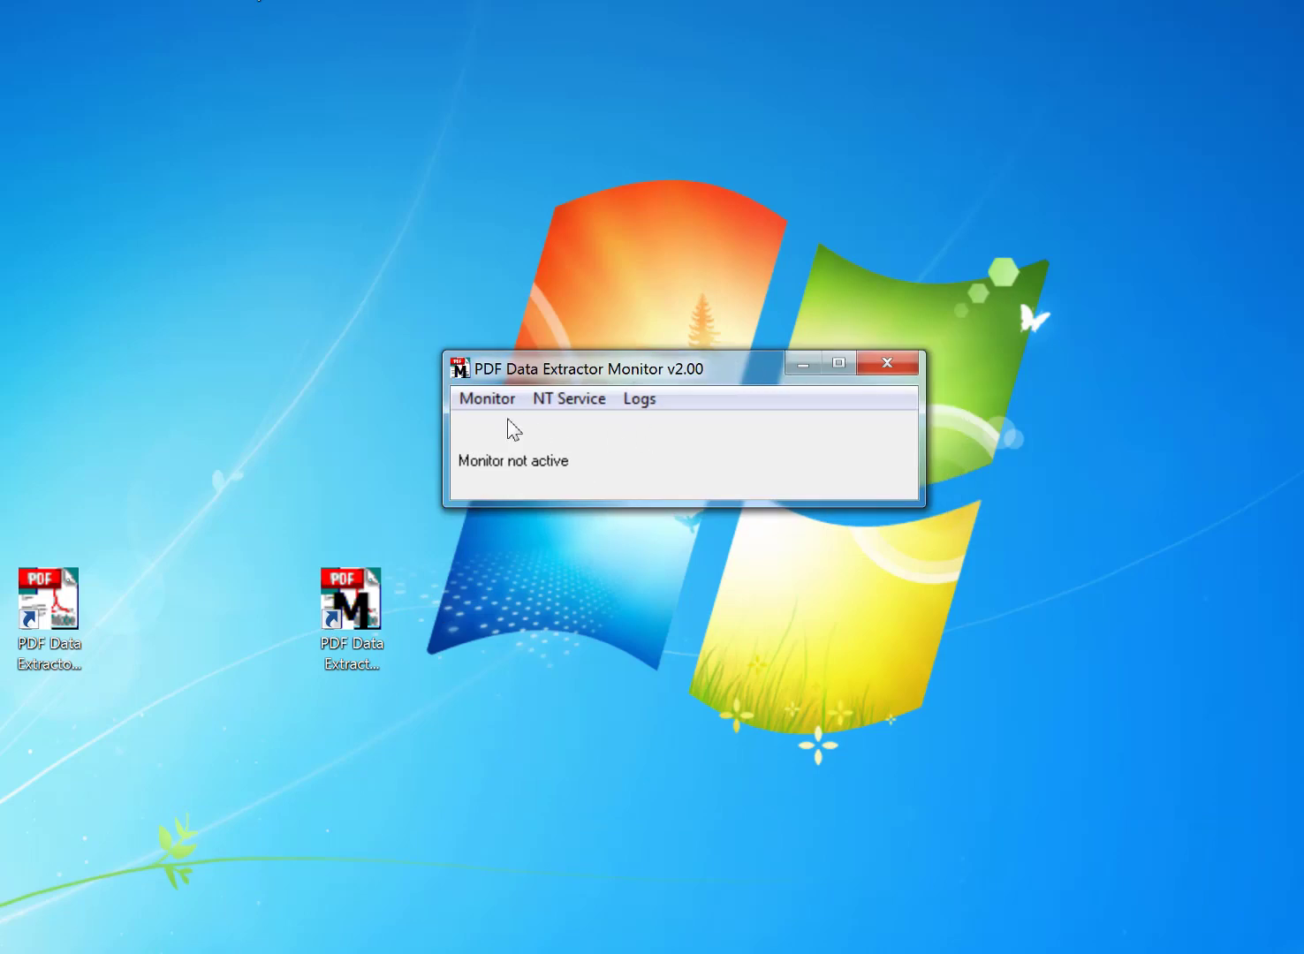
left_click(490, 399)
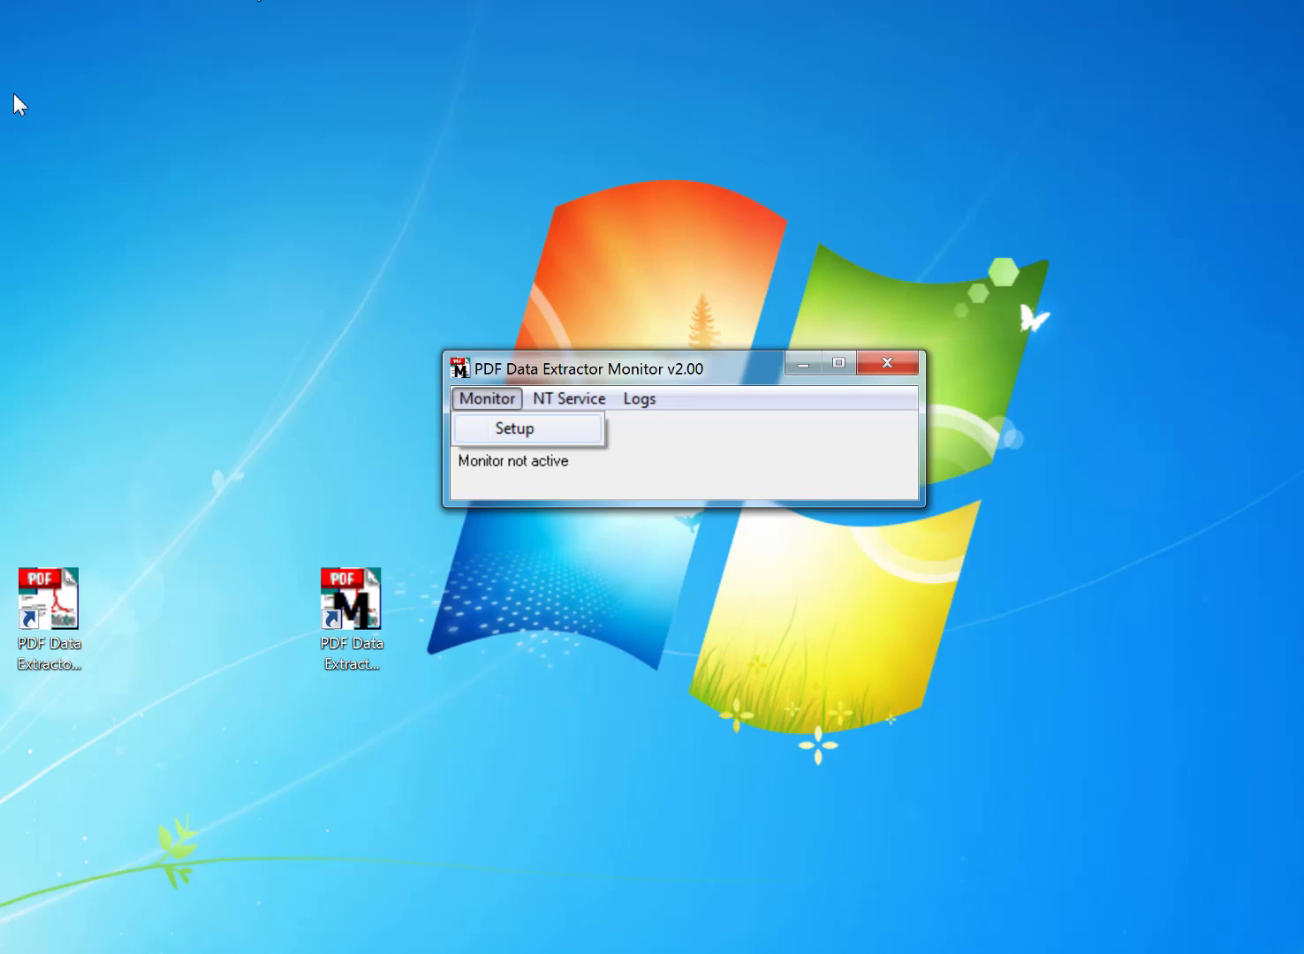
key("Return")
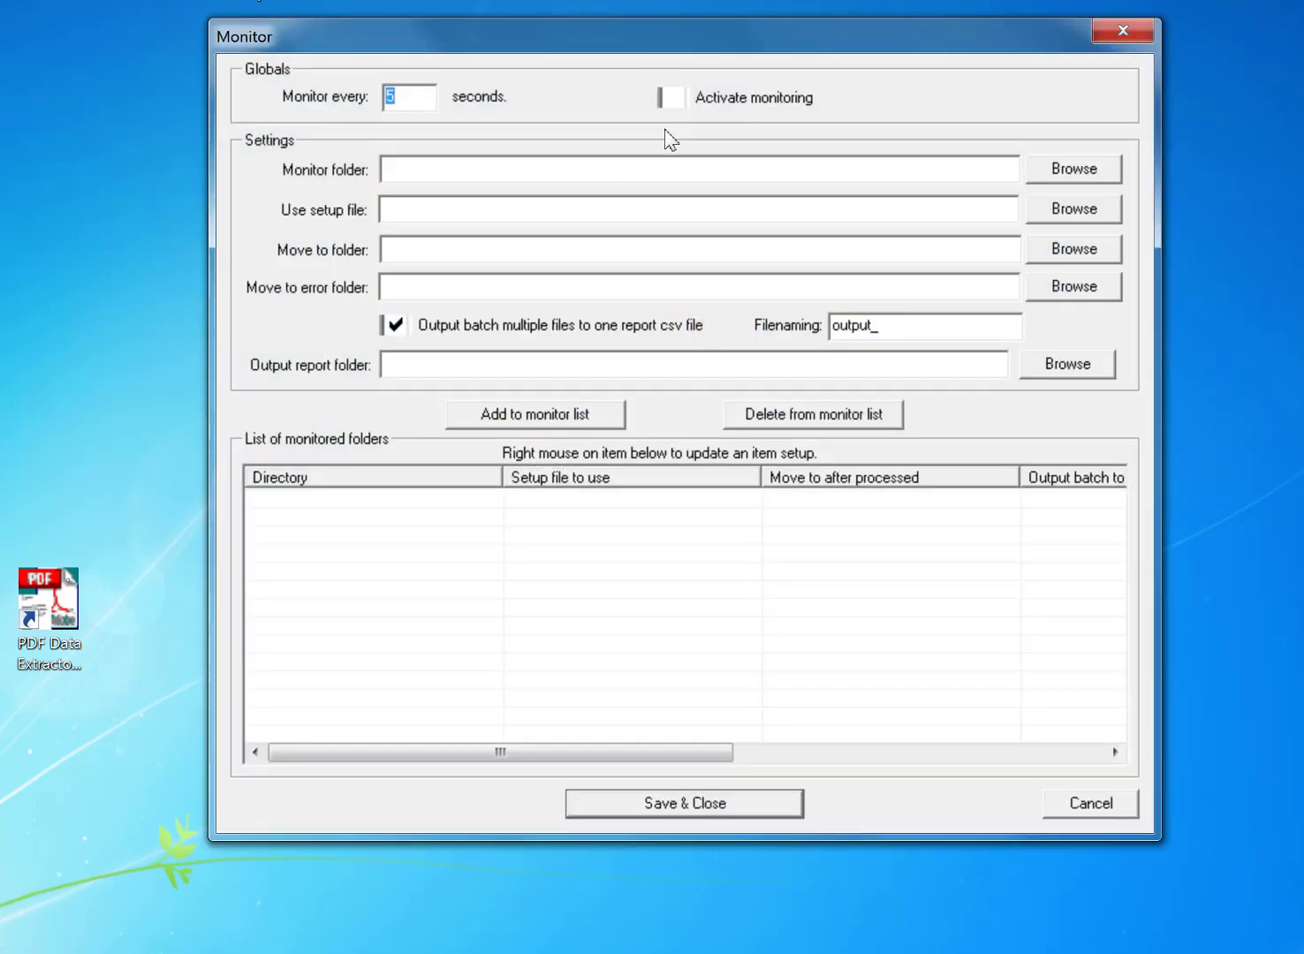
- Set the monitor folder to C:\test, copying the path from the open File Explorer window
left_click(561, 169)
left_click(203, 953)
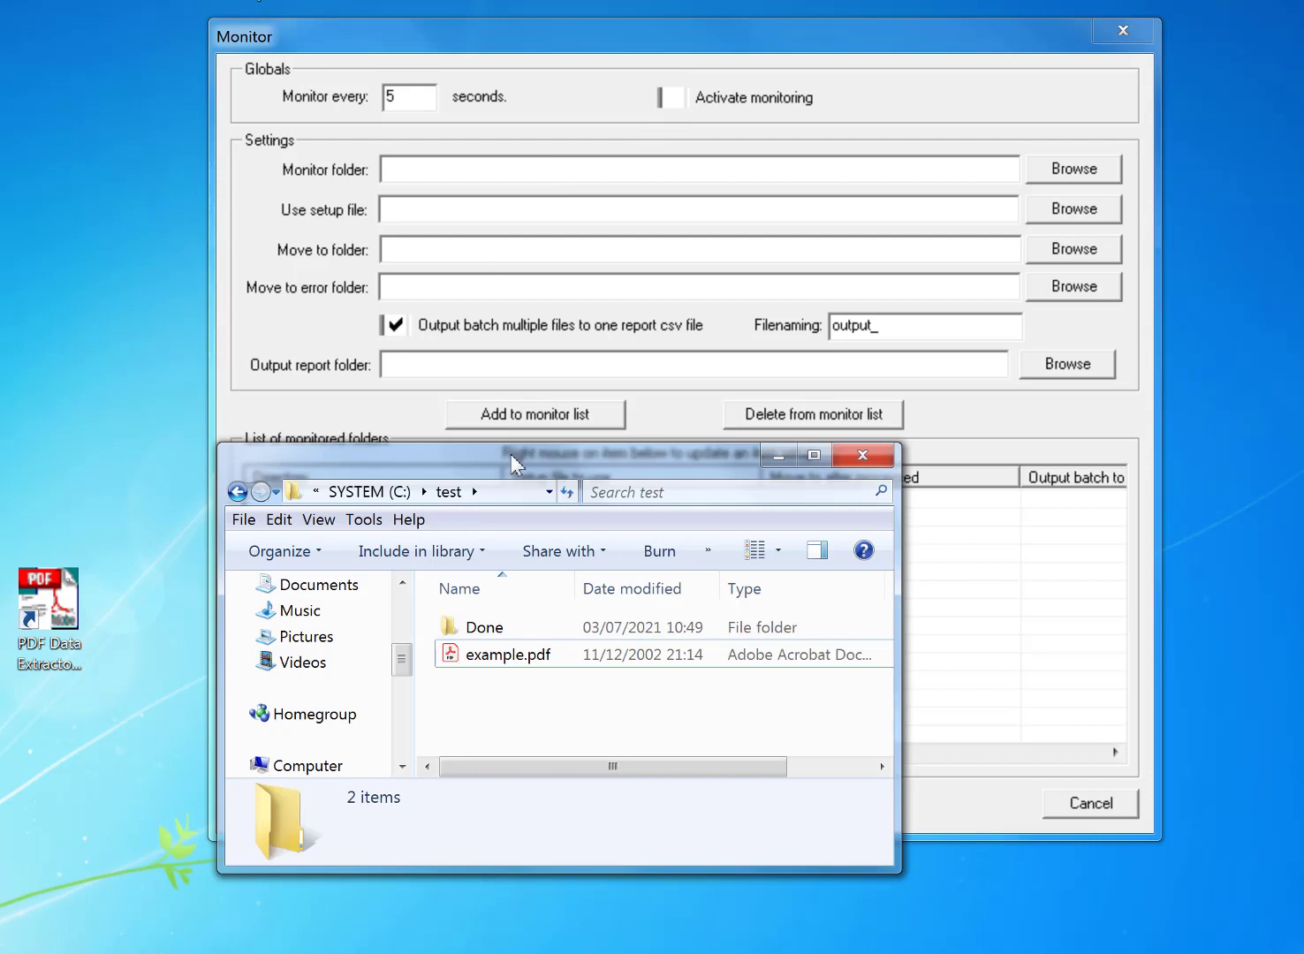
left_click(517, 495)
key("ctrl+c")
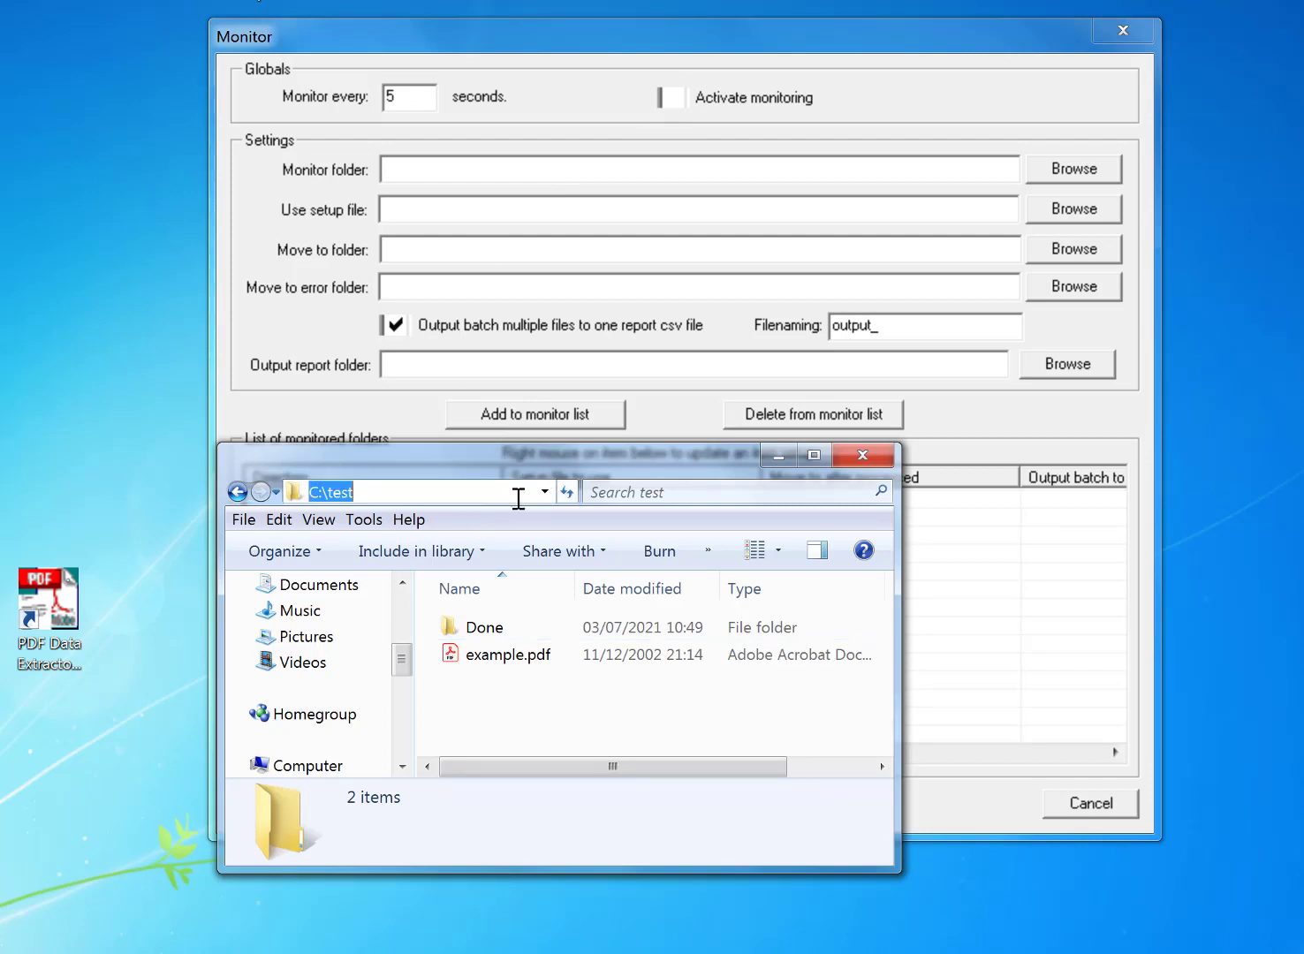
left_click(481, 169)
key("ctrl+v")
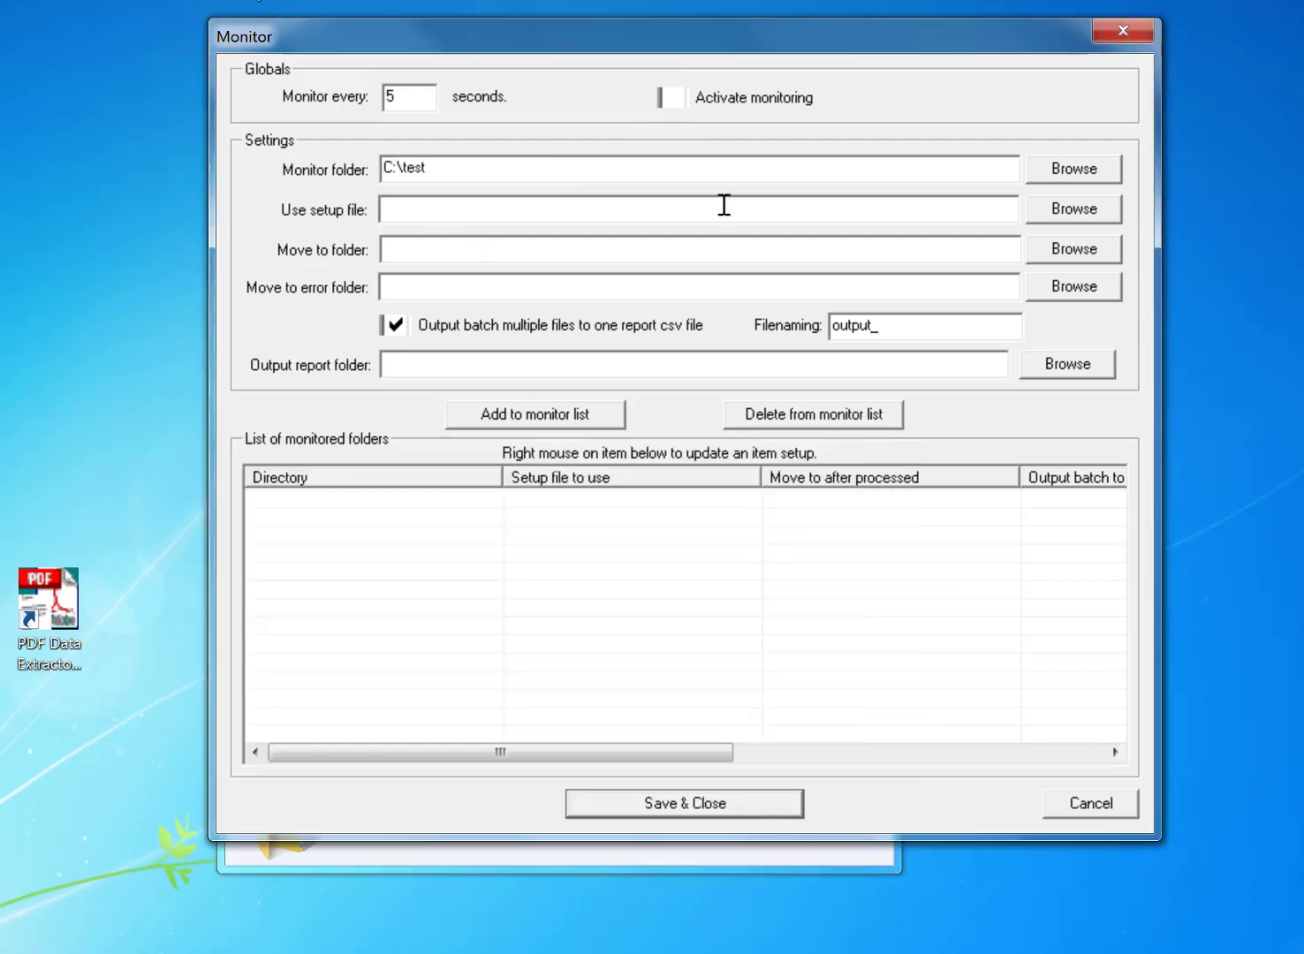
- Choose example1.pde from the enterprise examples folder as the setup file
left_click(1074, 210)
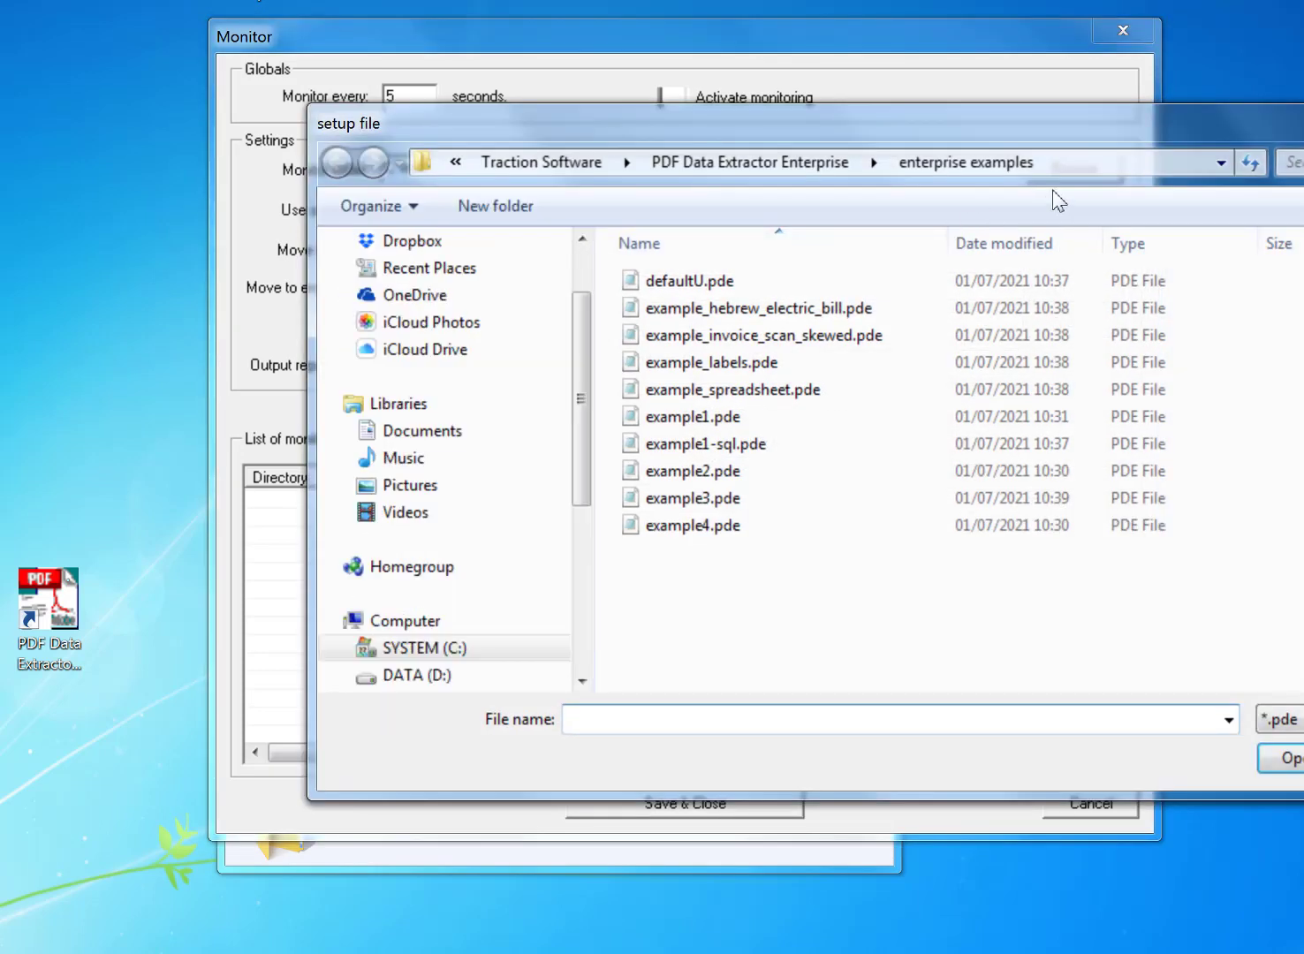
left_click(1082, 163)
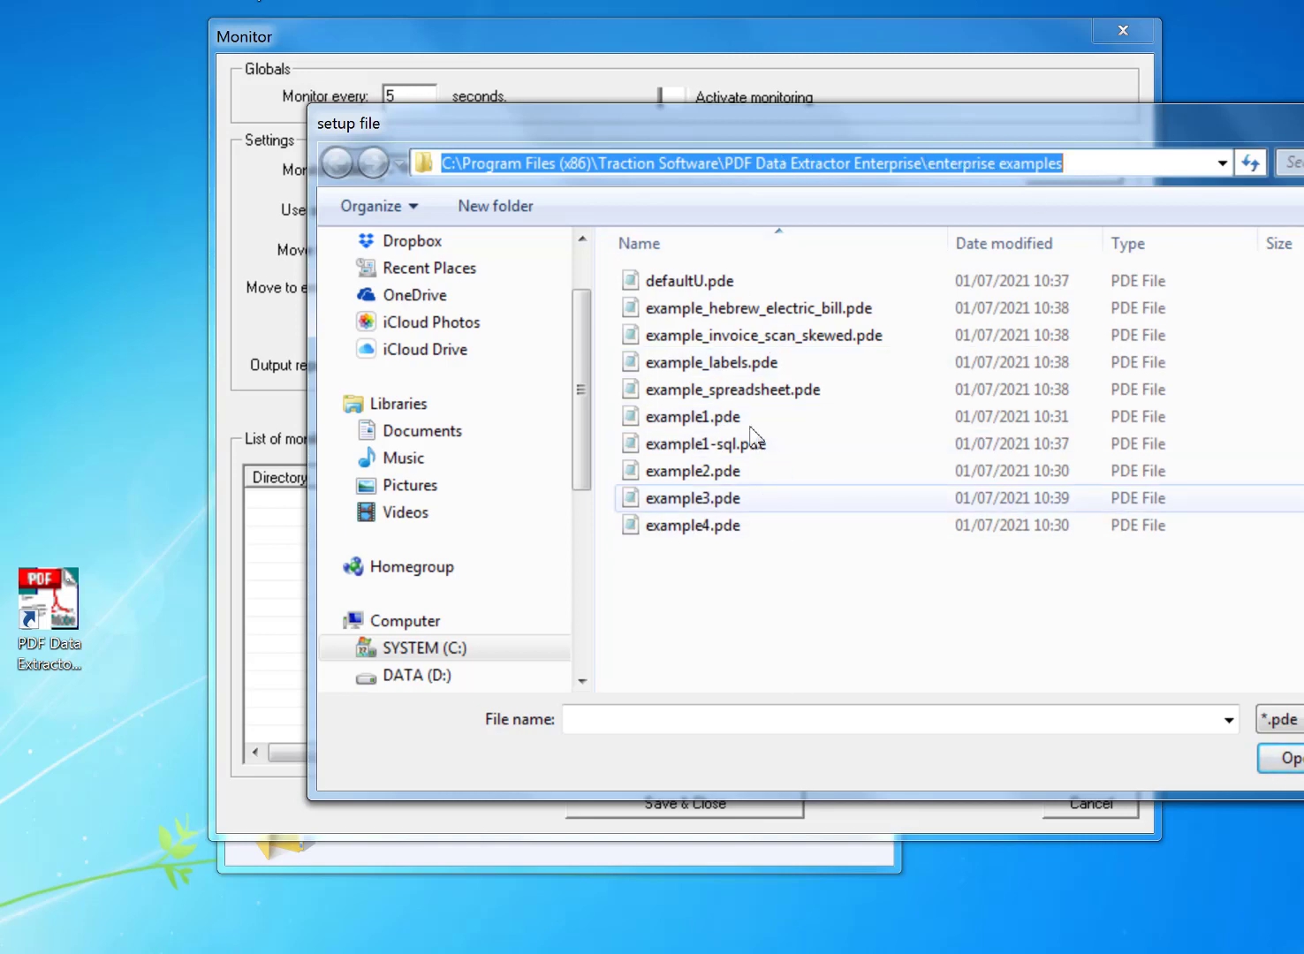
double_click(718, 420)
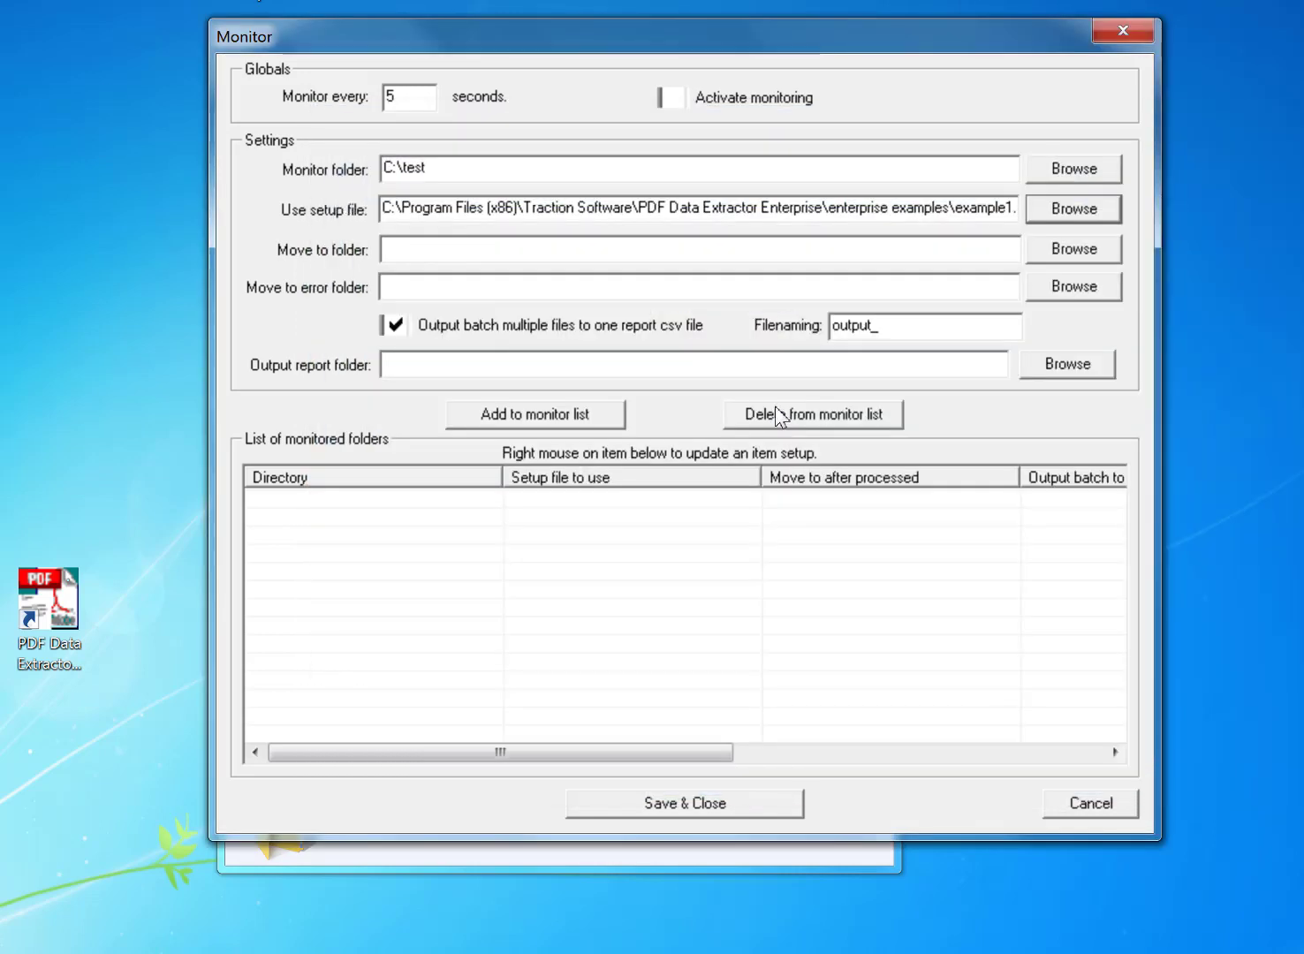
- Set both the move-to folder and the error folder to C:\test\Done, copying the path of the Done folder in File Explorer
left_click(552, 860)
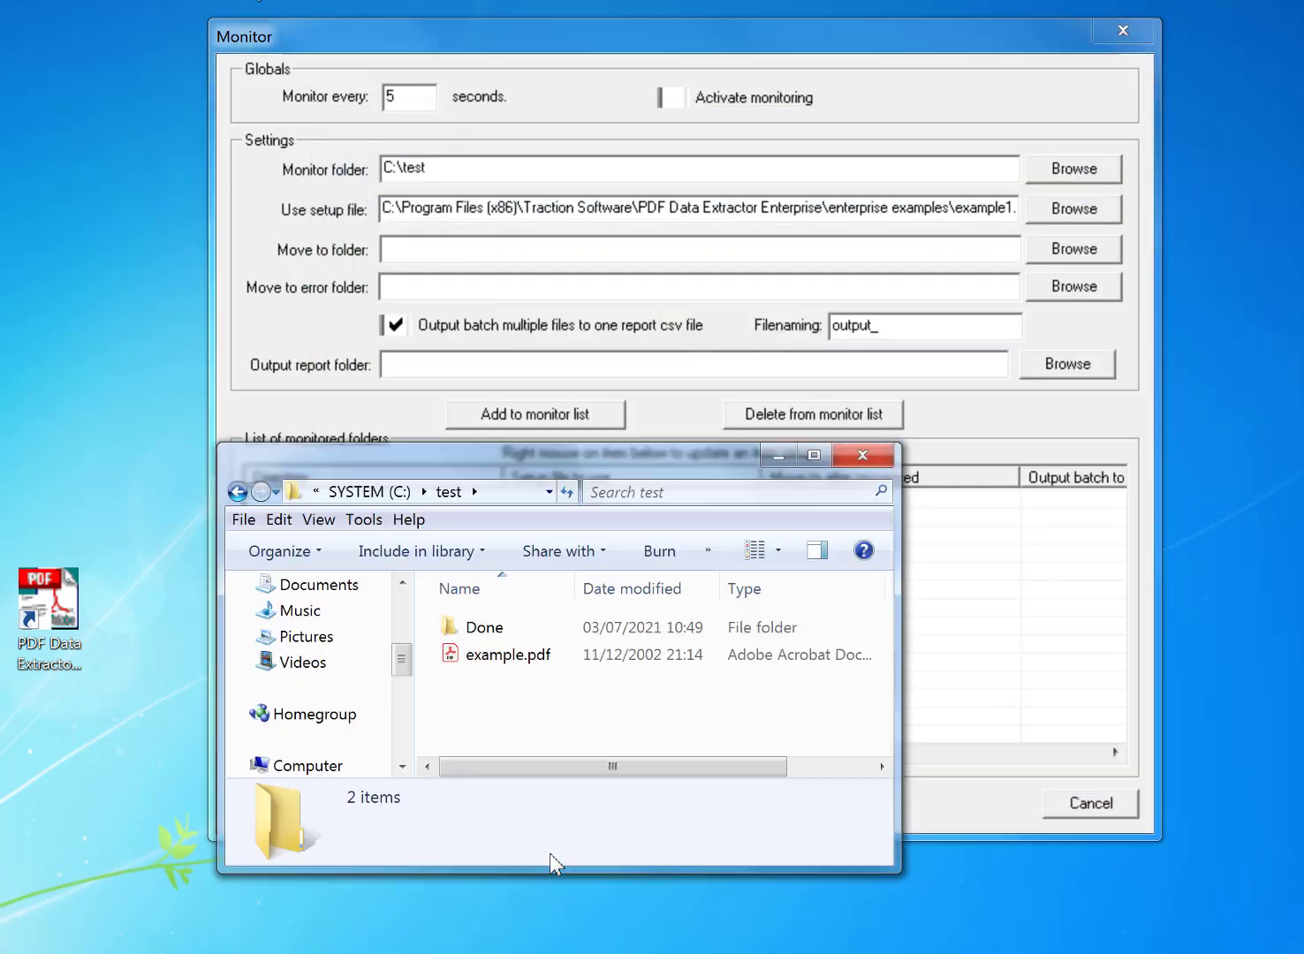
double_click(487, 630)
left_click(468, 491)
key("ctrl+c")
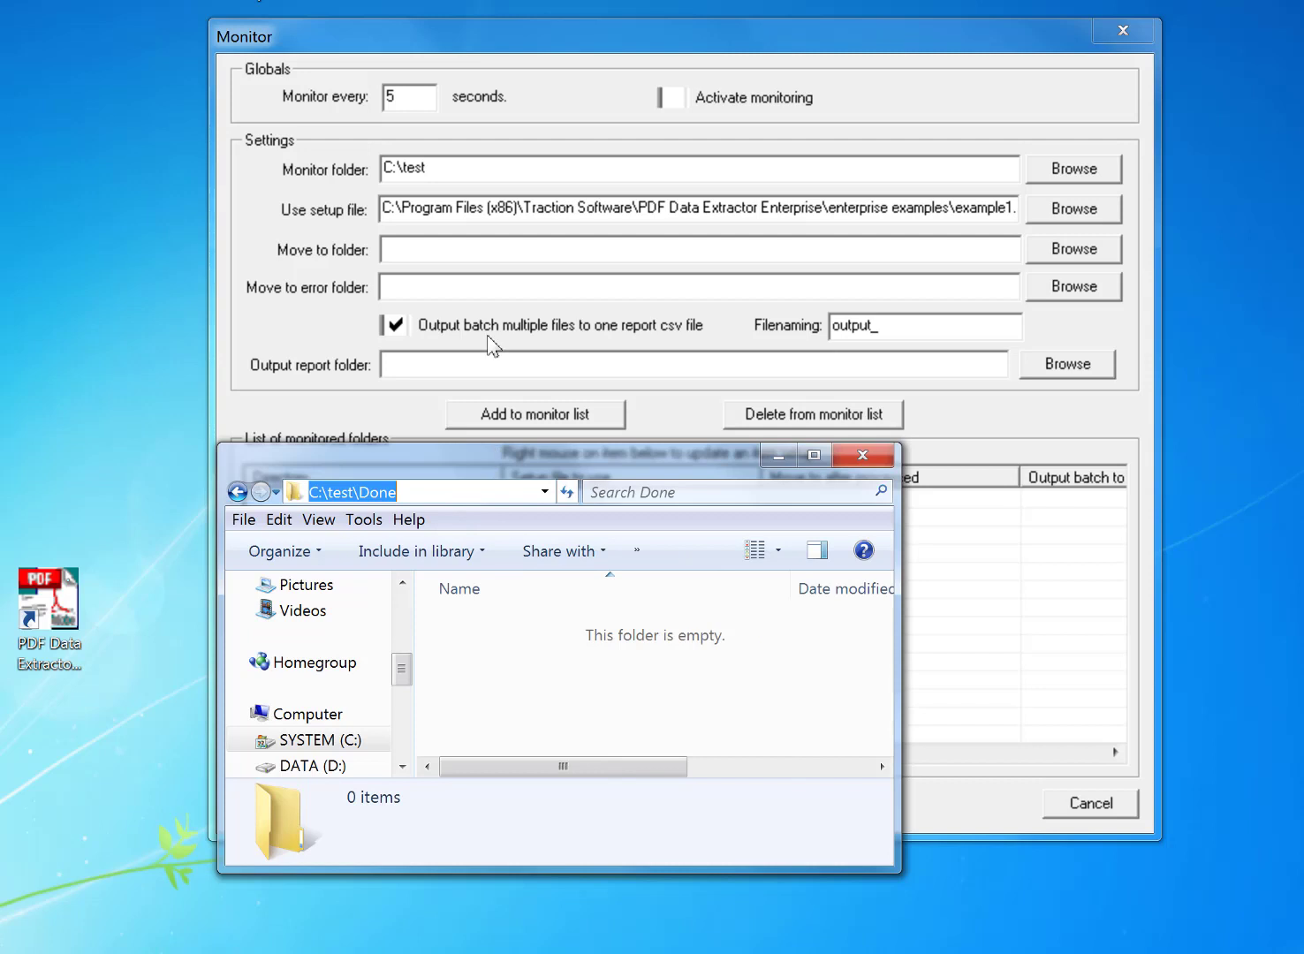
left_click(466, 250)
key("ctrl+v")
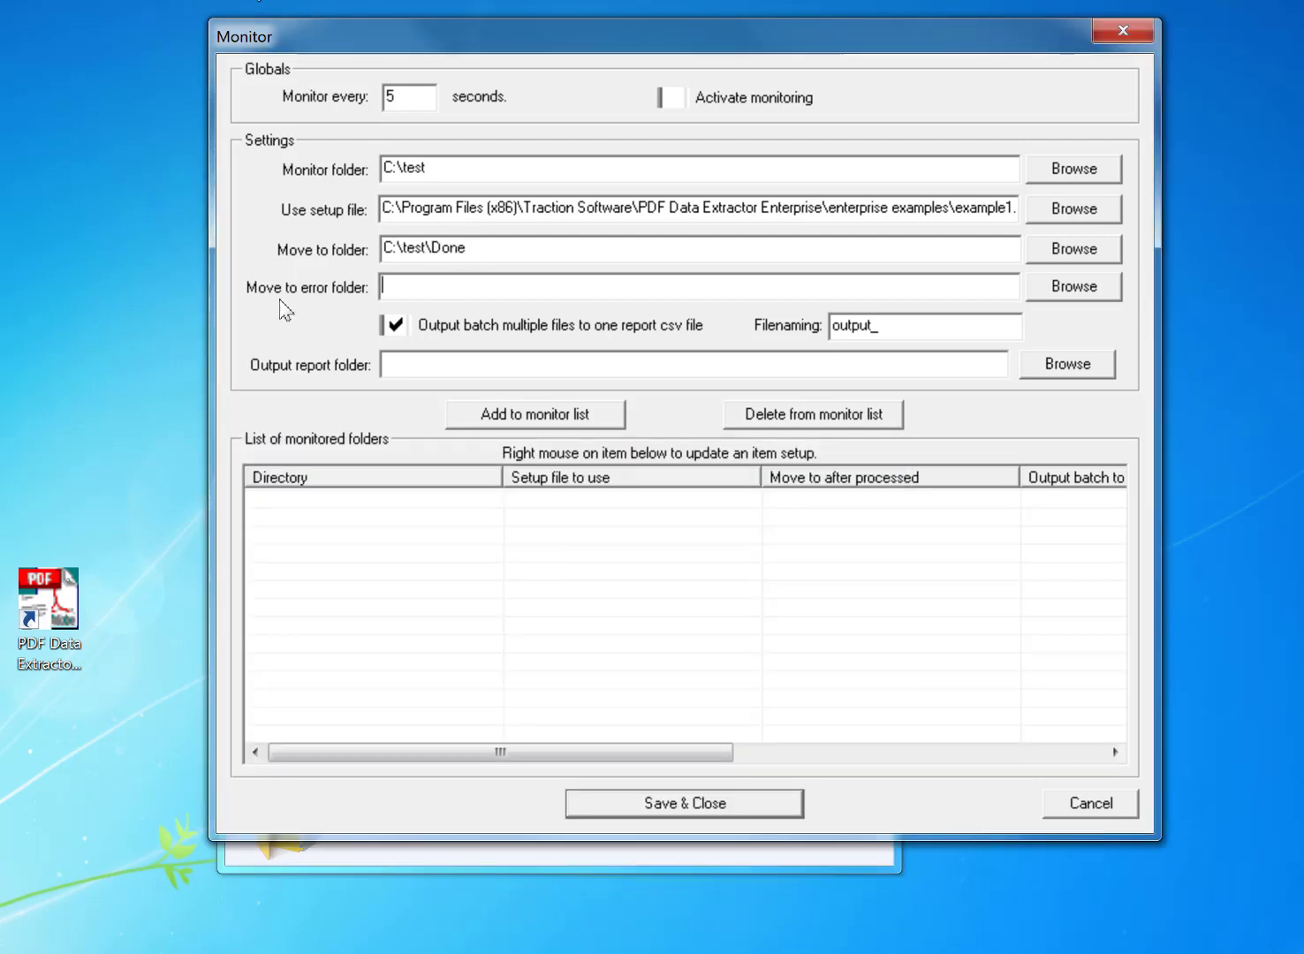
key("ctrl+v")
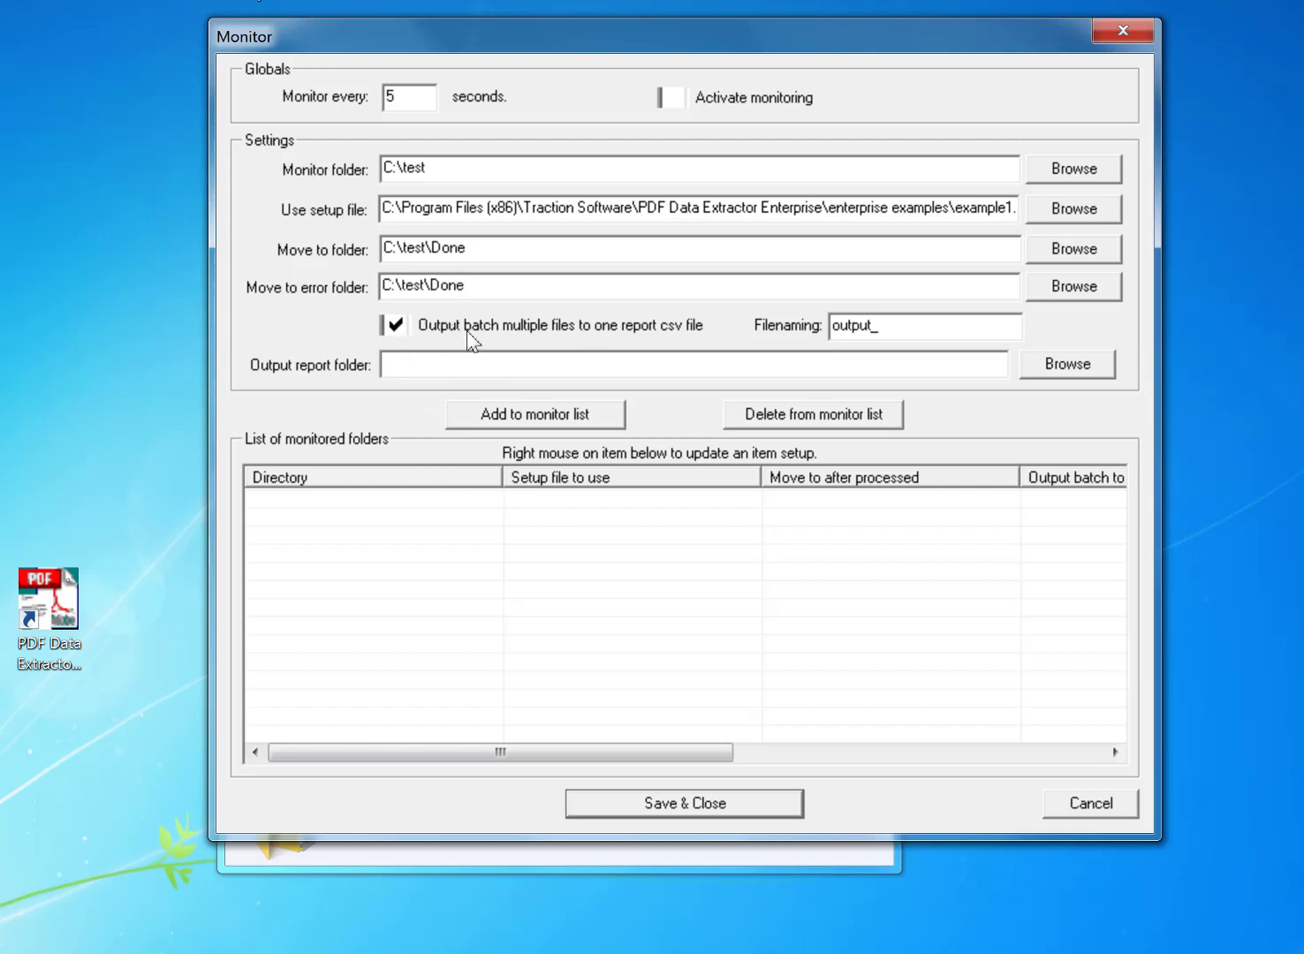
- Add the folder to the monitor list with single-CSV batch output disabled and C:\test\Done as the output report folder
left_click(616, 329)
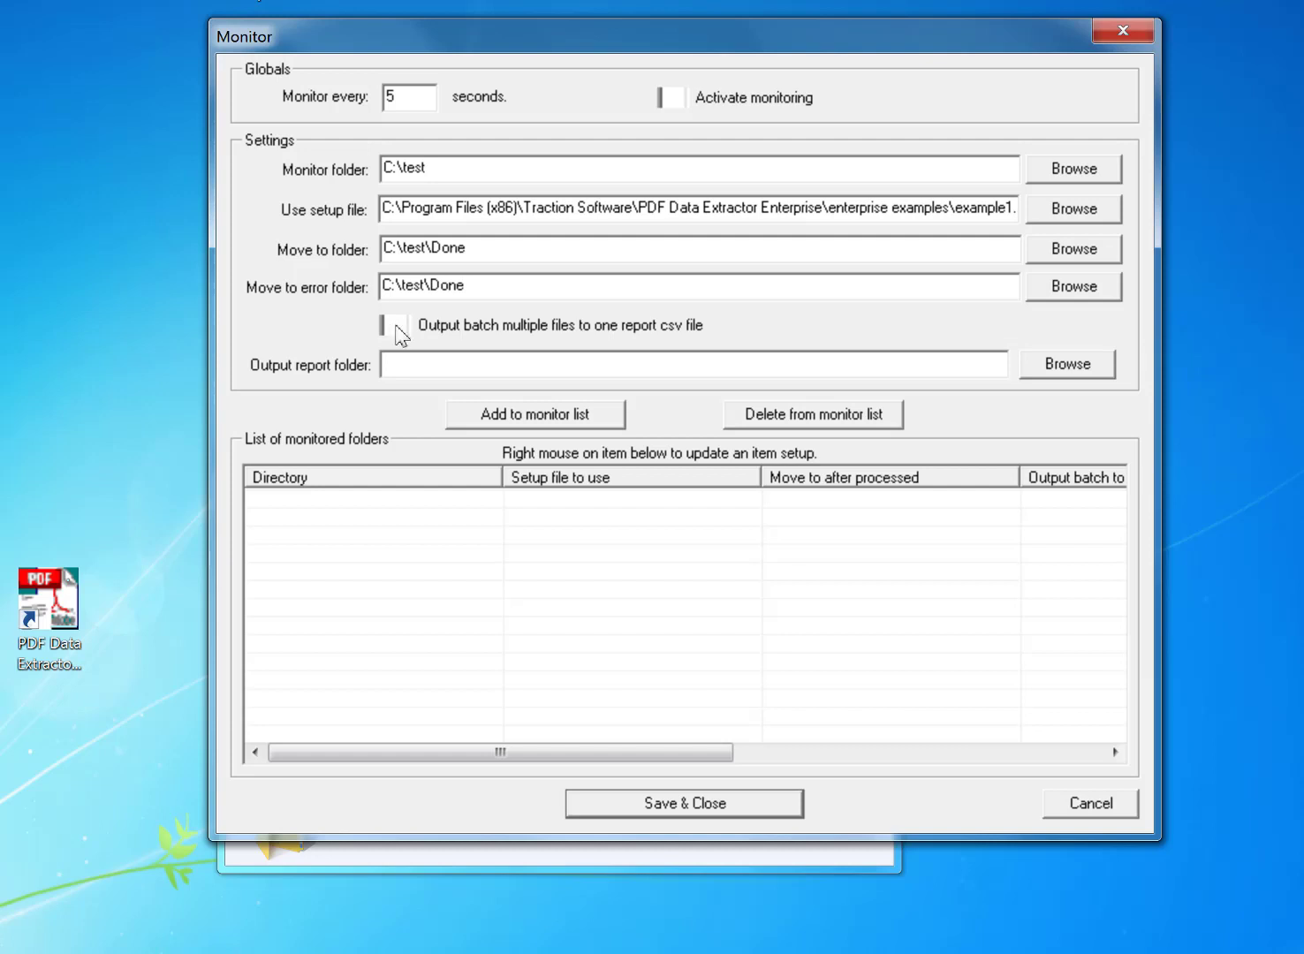
left_click(580, 368)
key("ctrl+v")
left_click(581, 414)
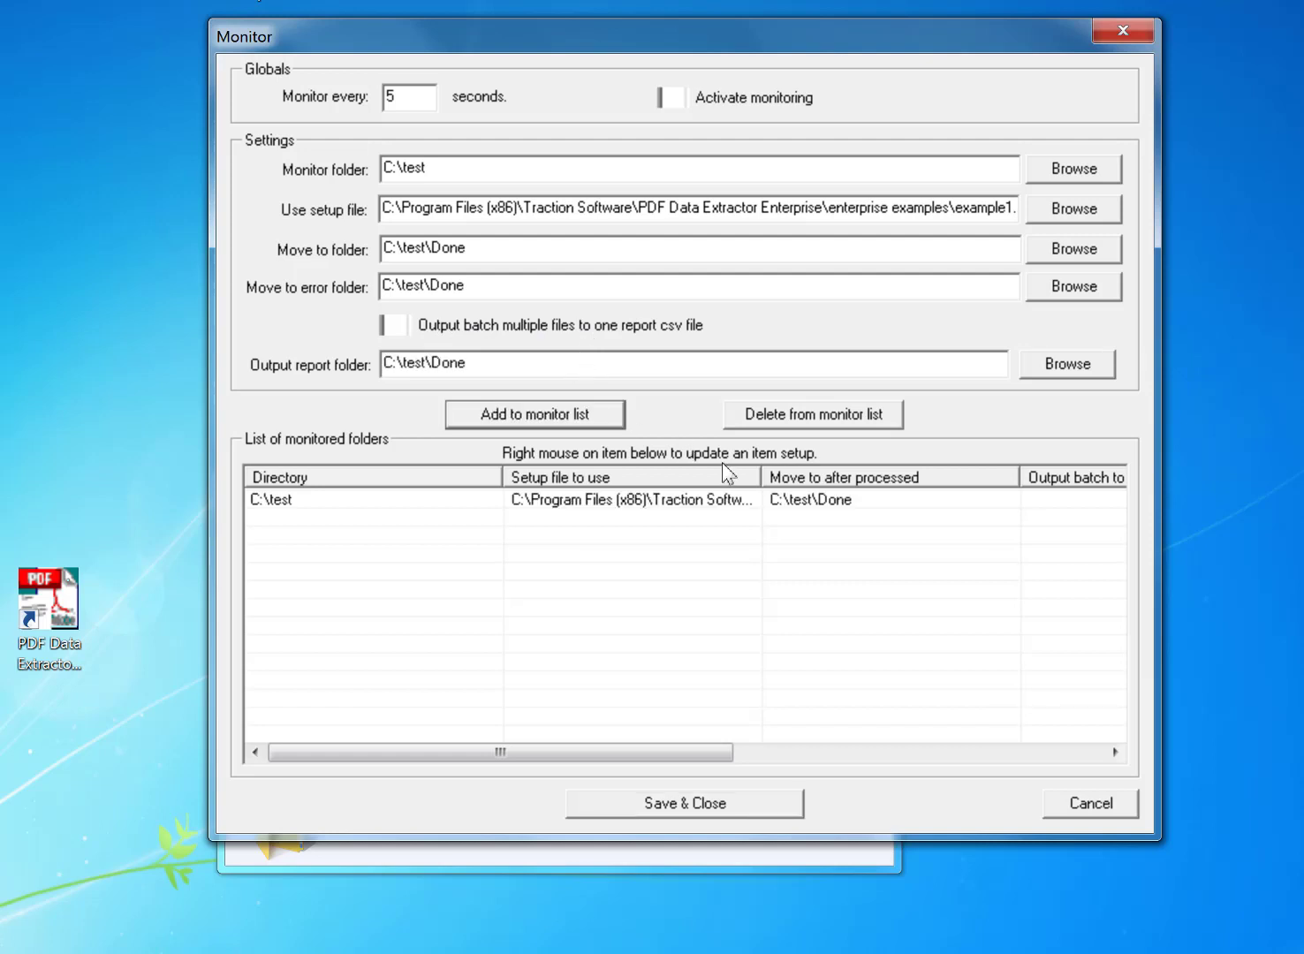
left_click(619, 500)
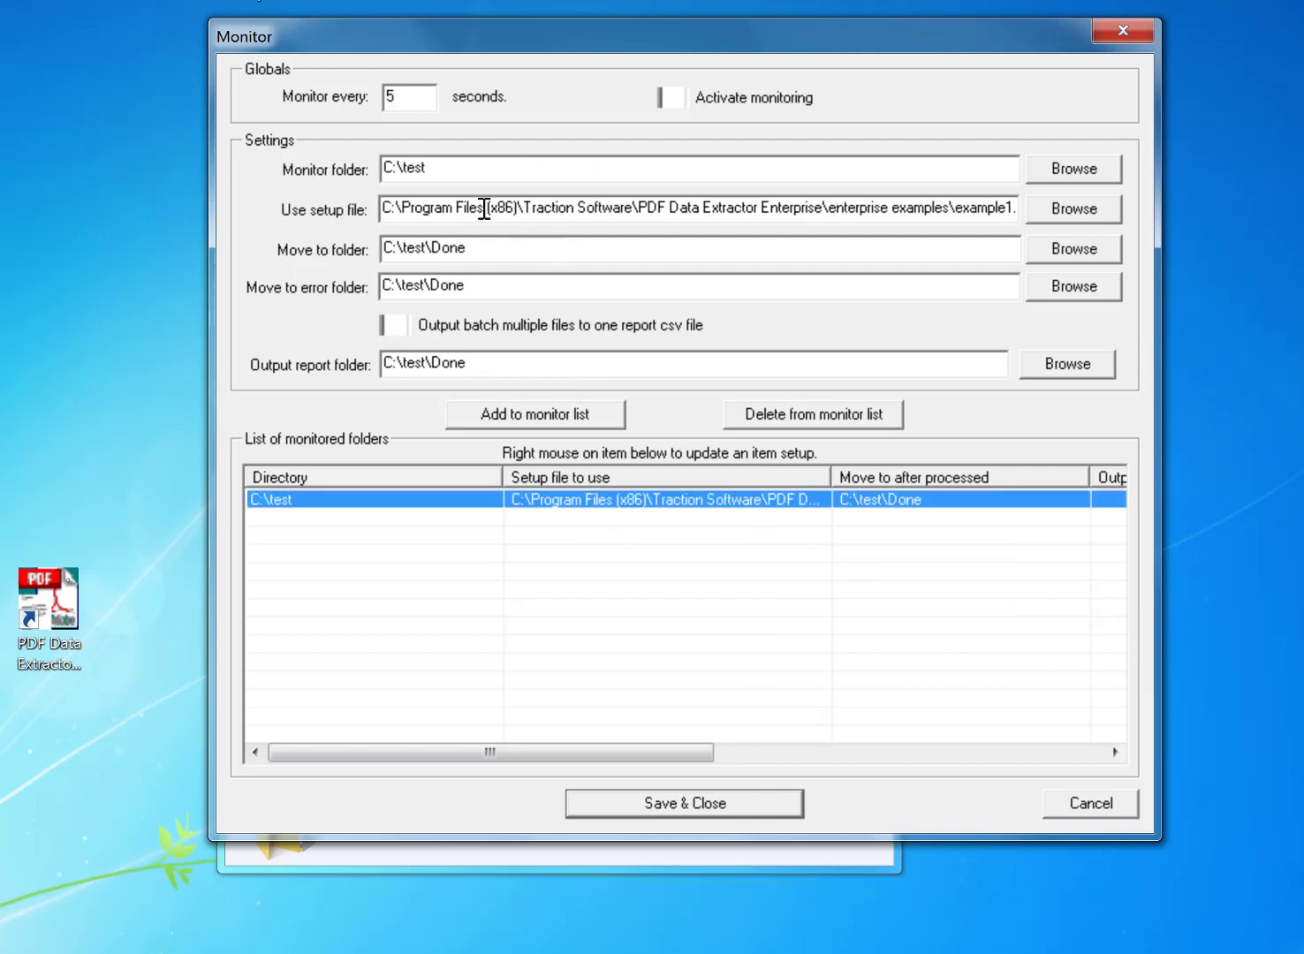
right_click(658, 505)
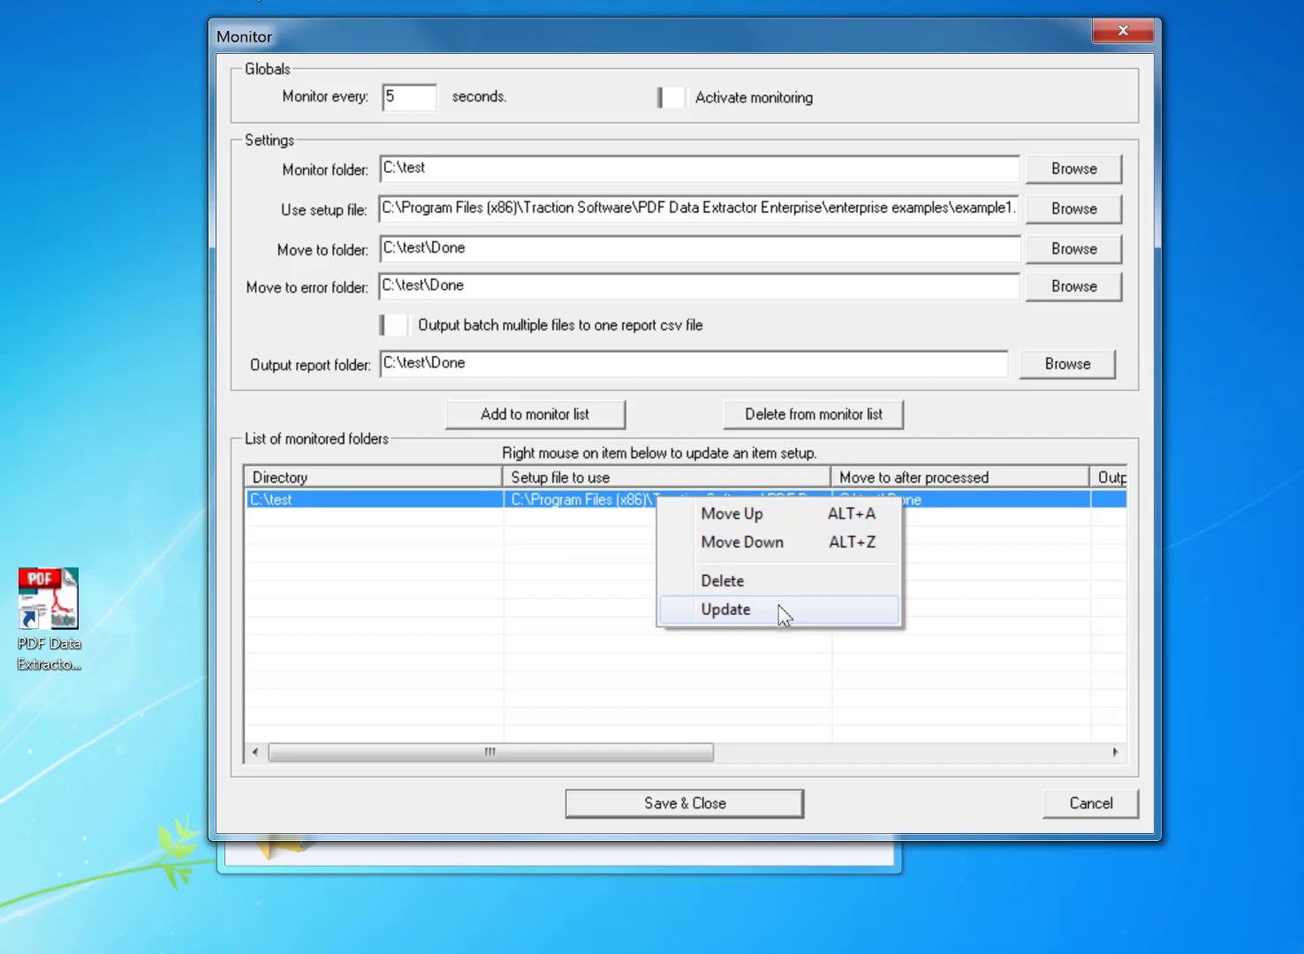
left_click(591, 583)
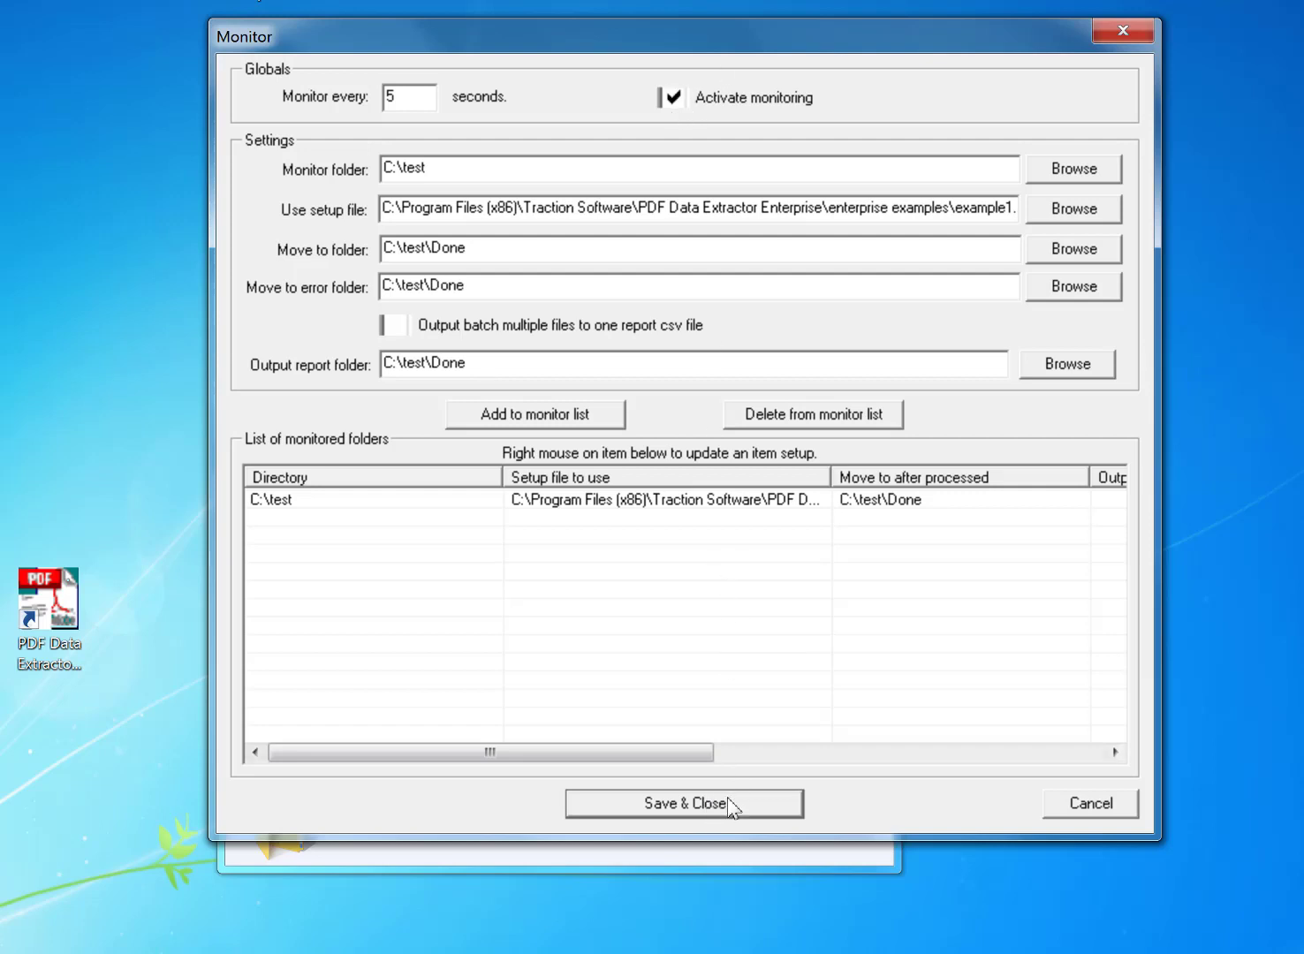
- Activate monitoring and save the monitor setup
key("Return")
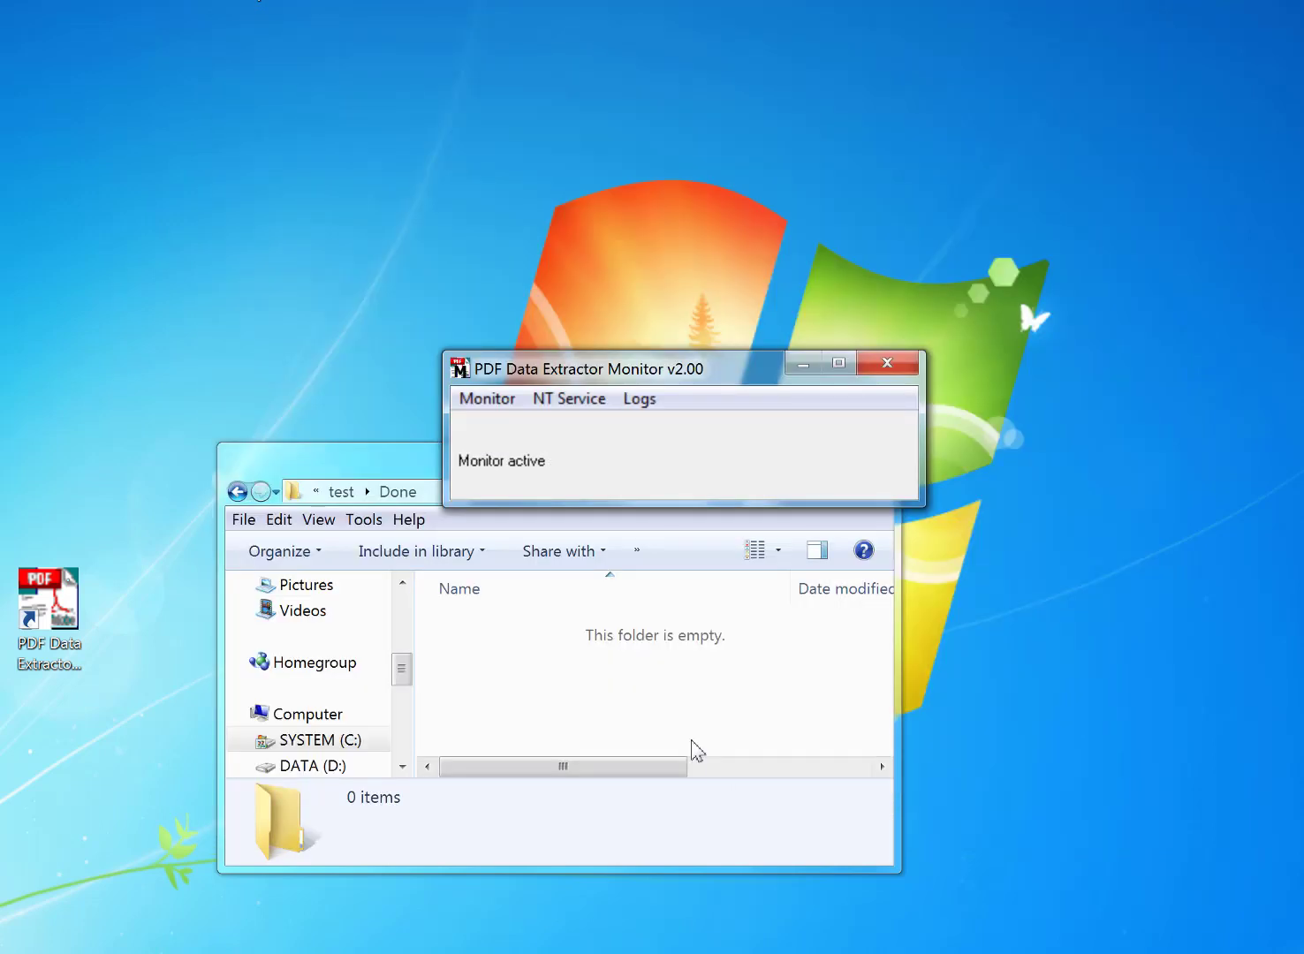
- Enlarge the File Explorer window and check the test folder and its Done subfolder for processed files
left_click(686, 712)
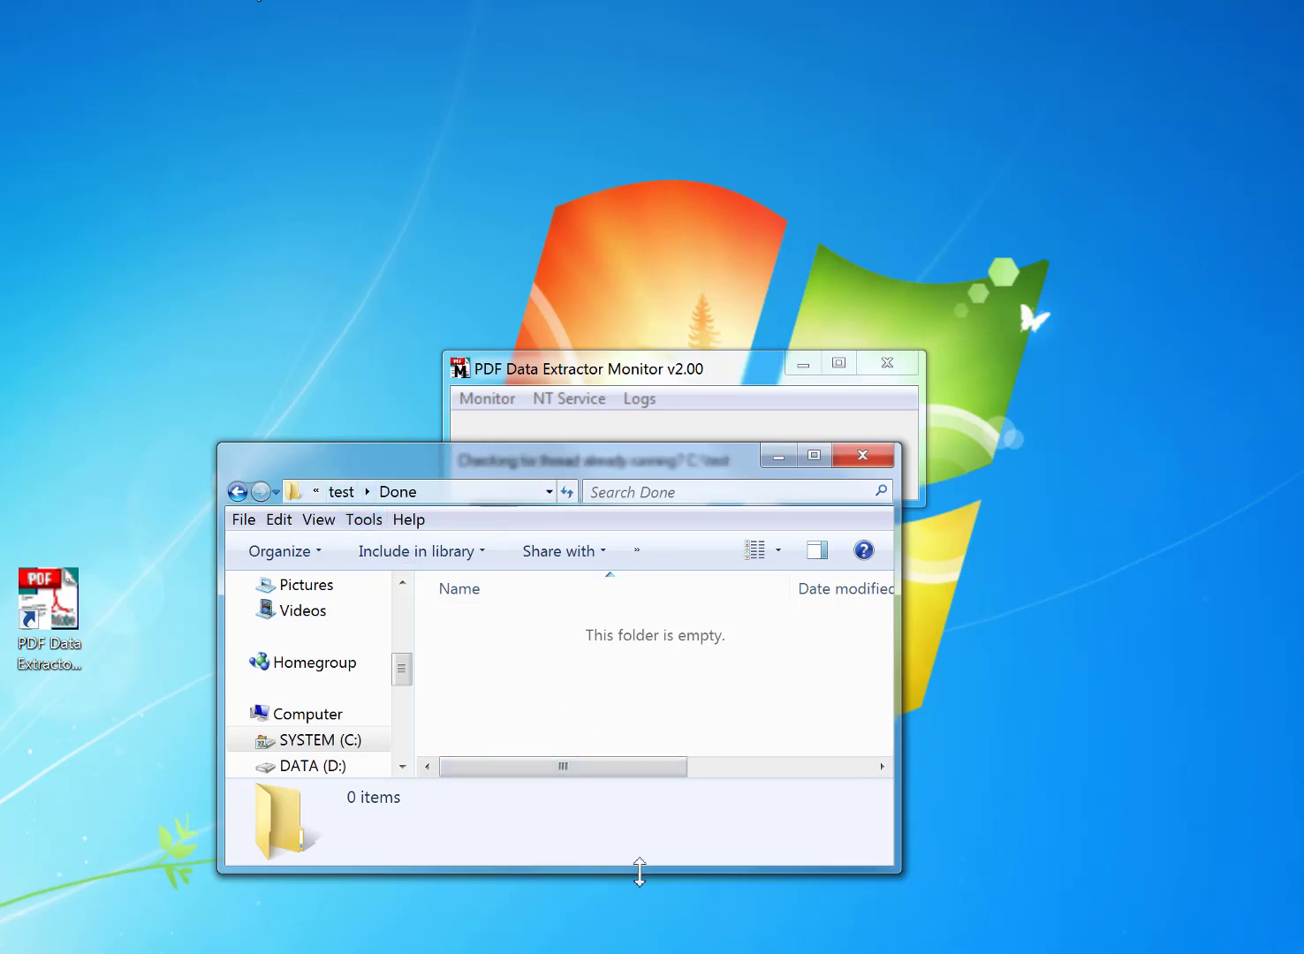
left_click_drag(638, 868, 658, 946)
left_click(342, 492)
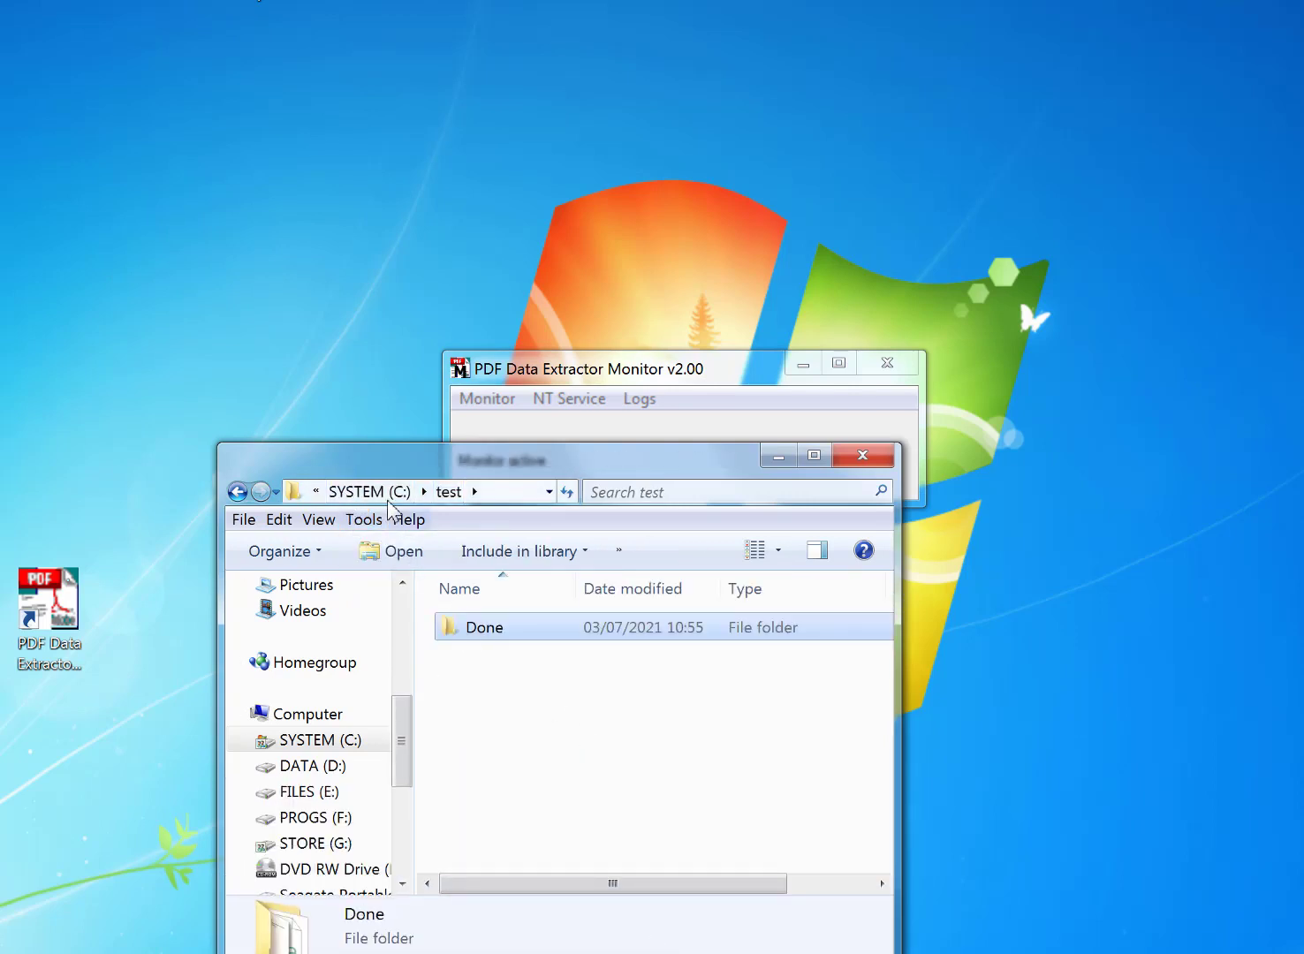
double_click(468, 628)
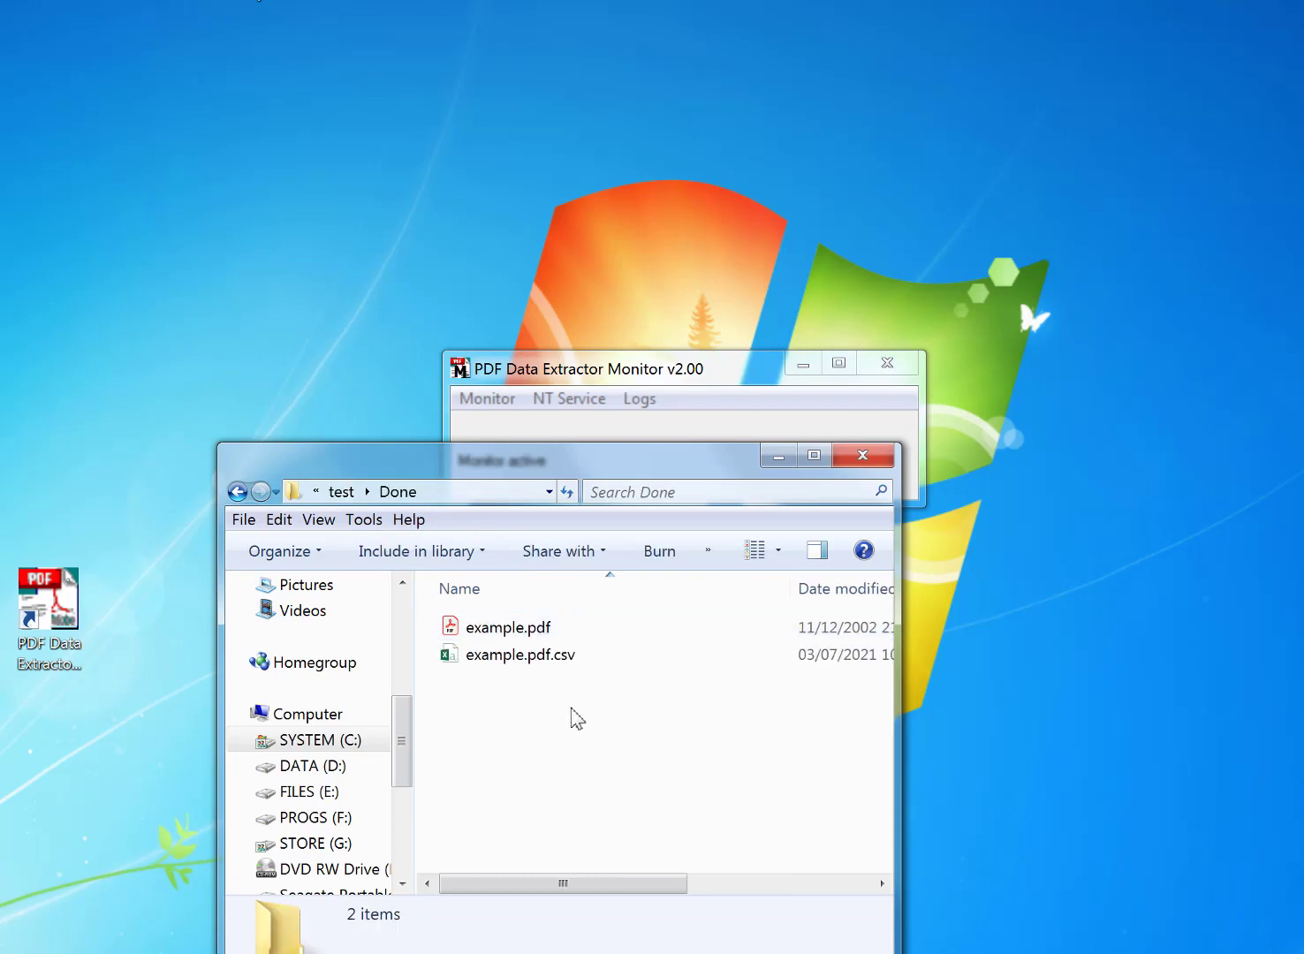
left_click_drag(900, 560, 1019, 554)
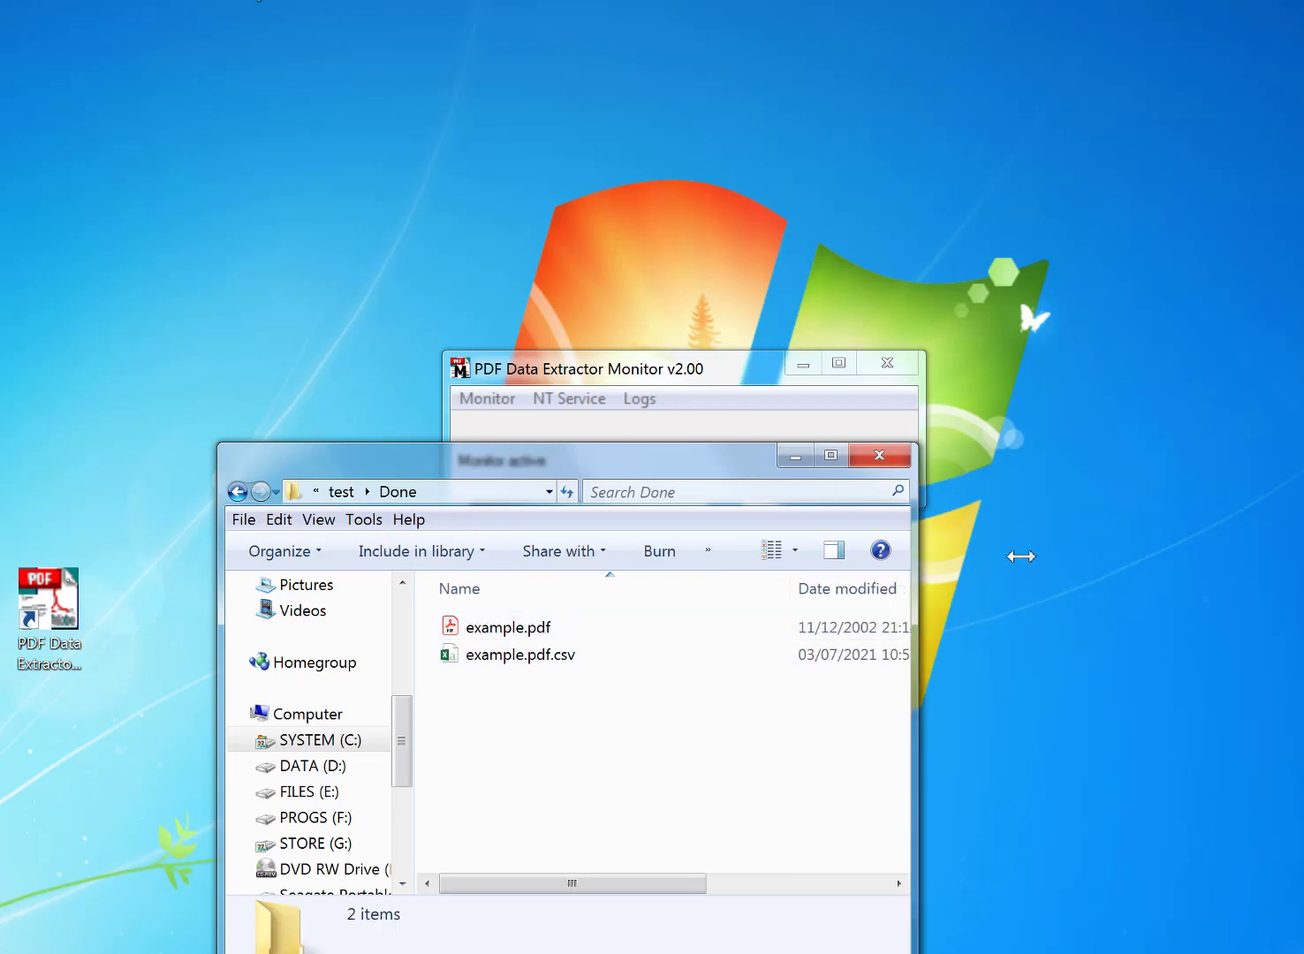
- Open example.pdf.csv from the Done folder in Notepad, examine the extracted data and close it
left_click(562, 658)
right_click(562, 658)
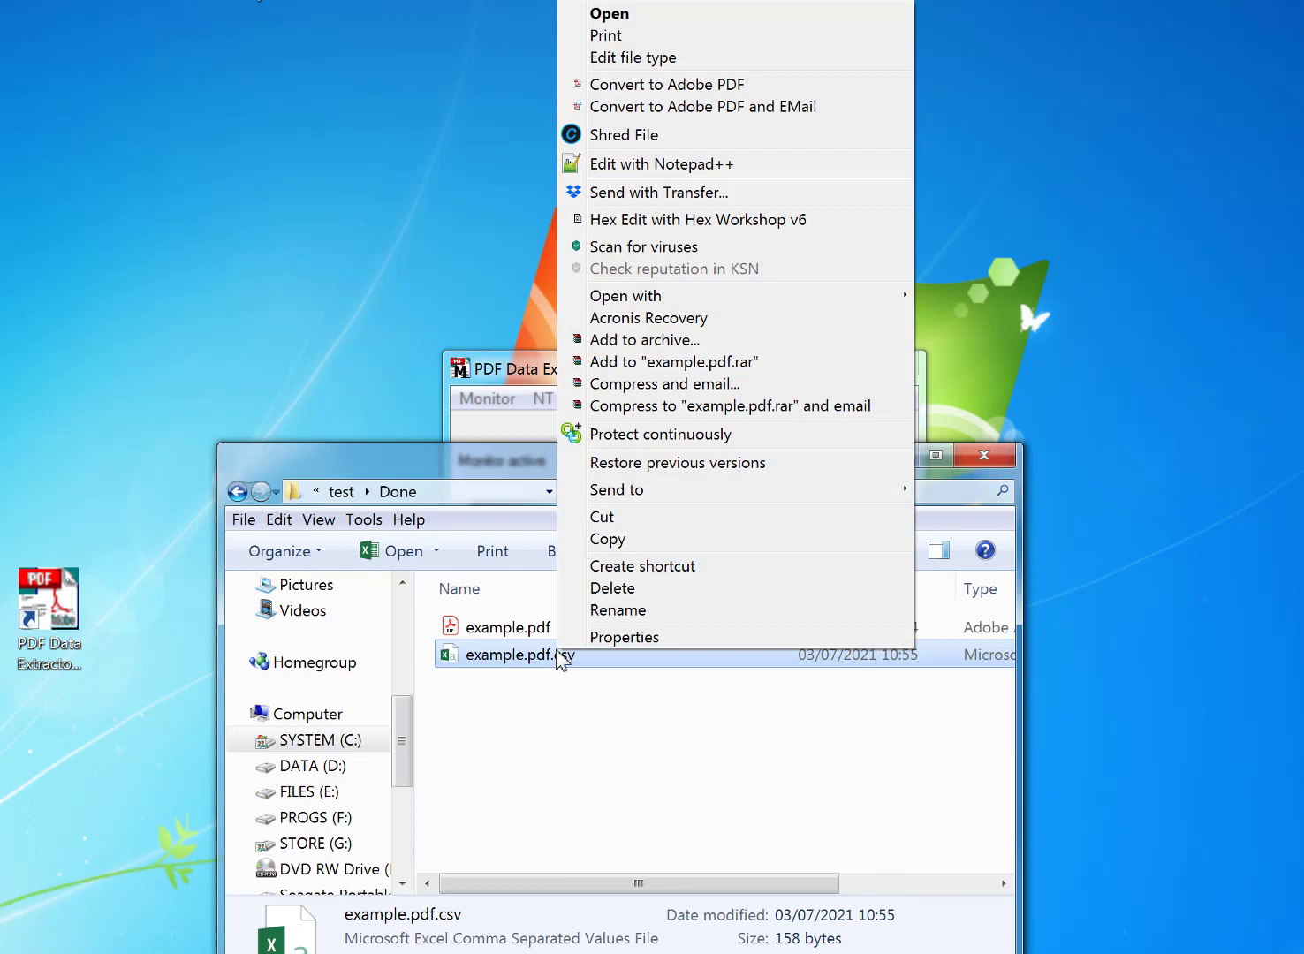
key("Escape")
right_click(511, 656)
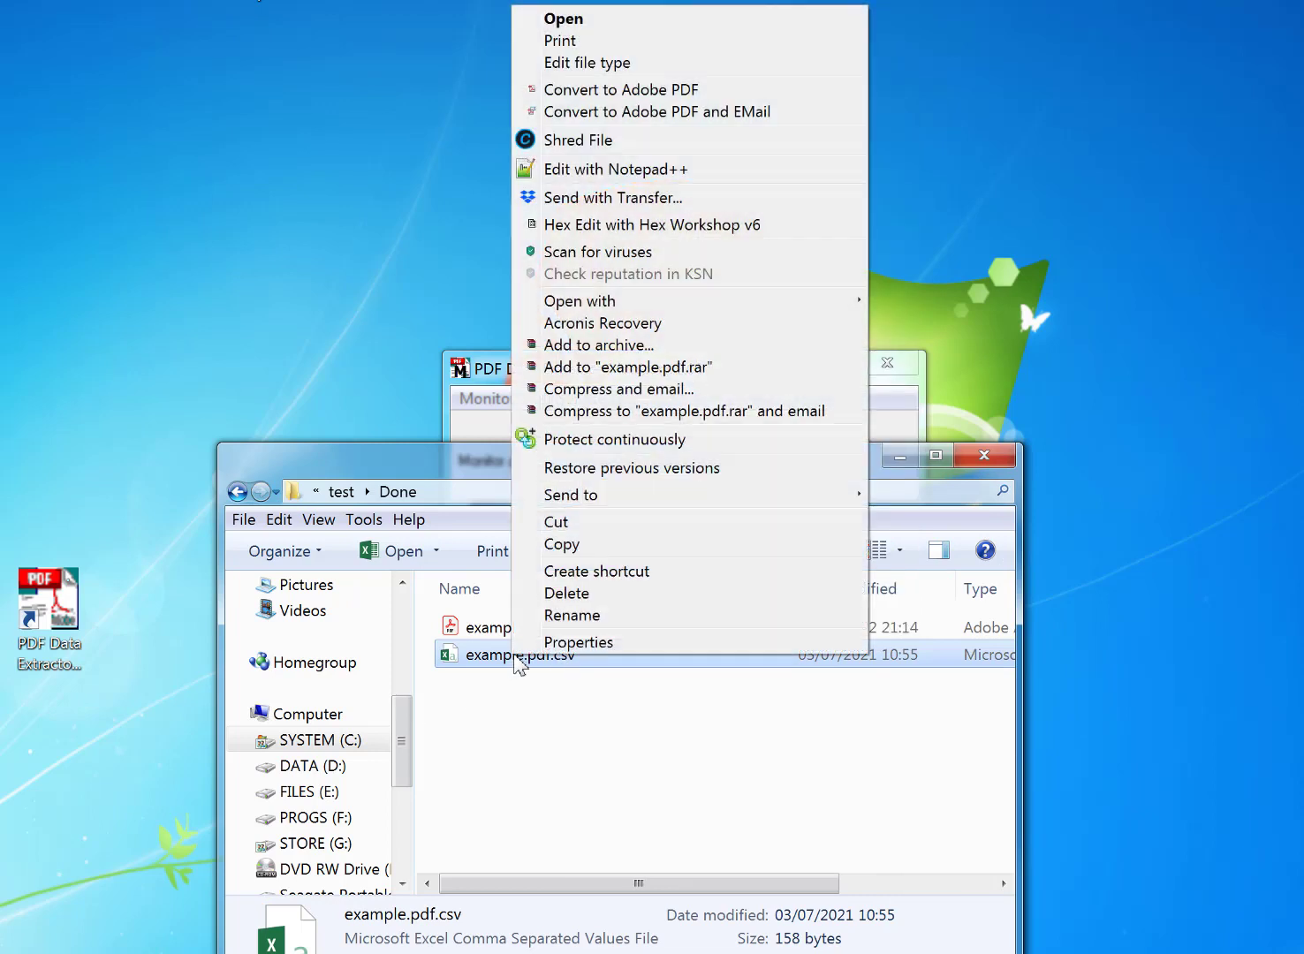
mouse_move(855, 307)
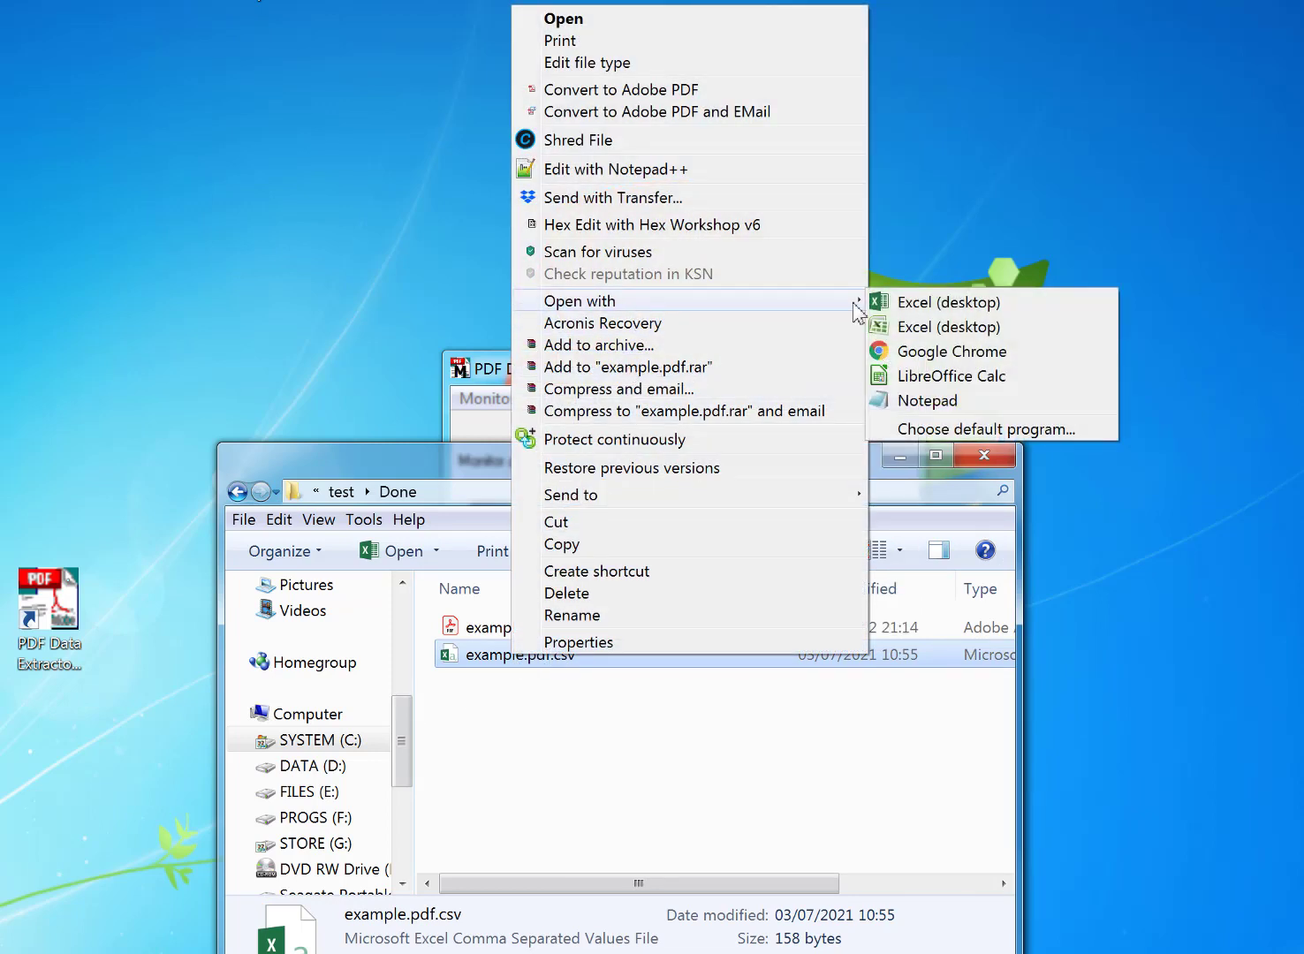
left_click(984, 401)
left_click_drag(389, 216, 574, 439)
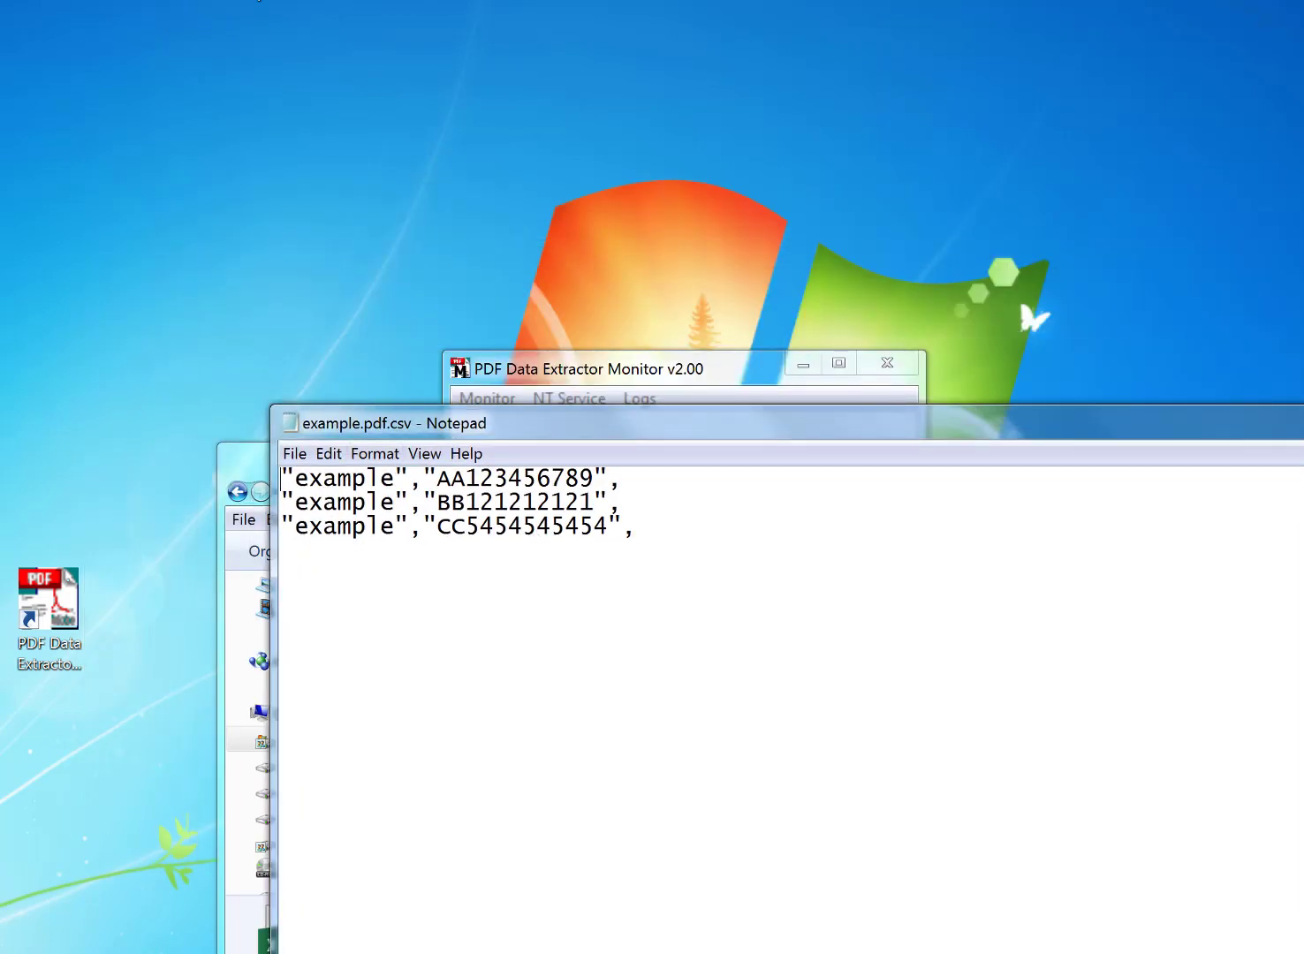
left_click_drag(1299, 425, 970, 452)
left_click(1303, 446)
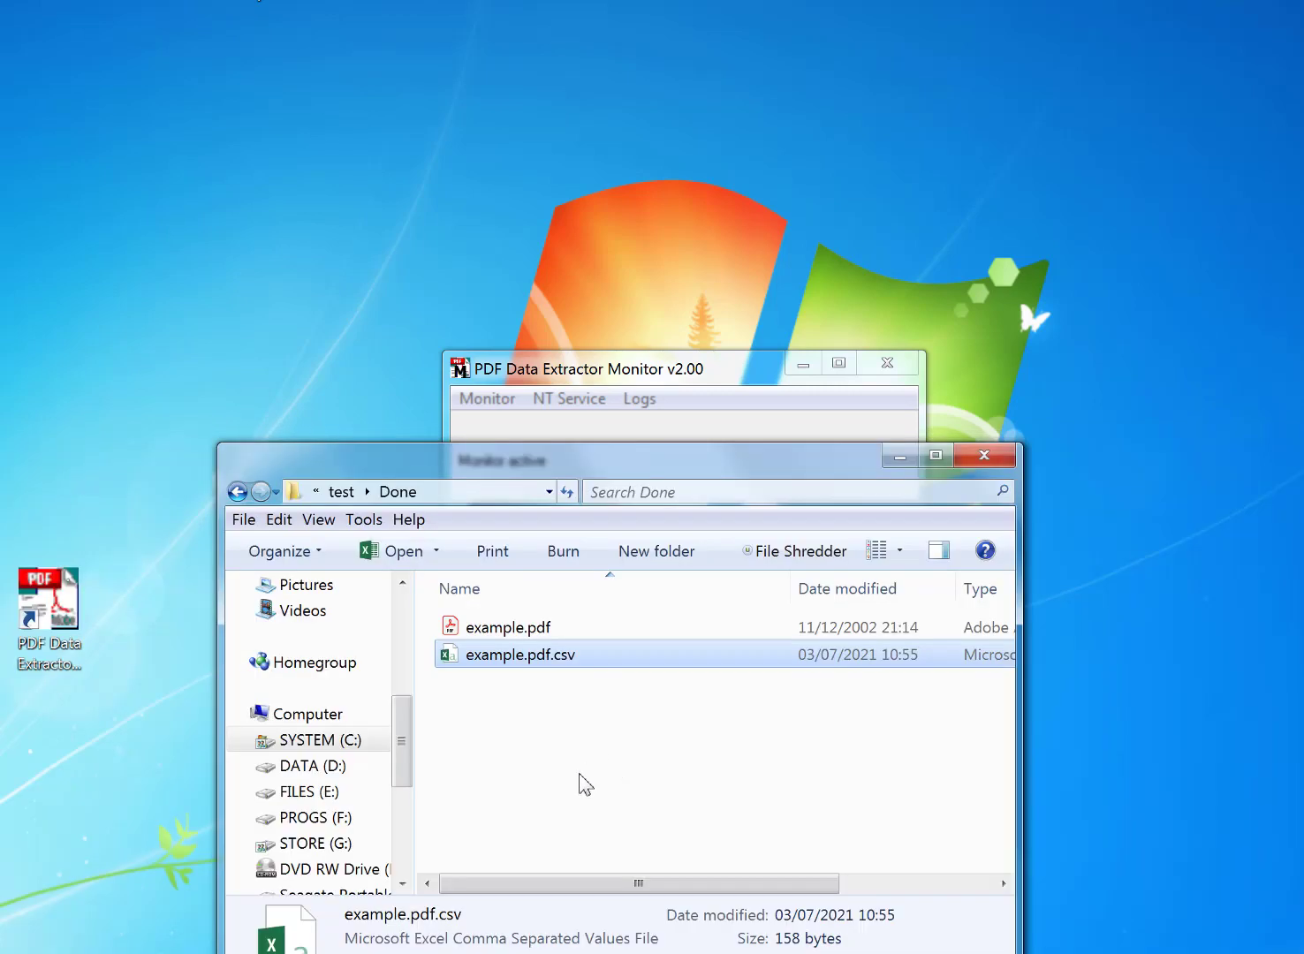
left_click(581, 783)
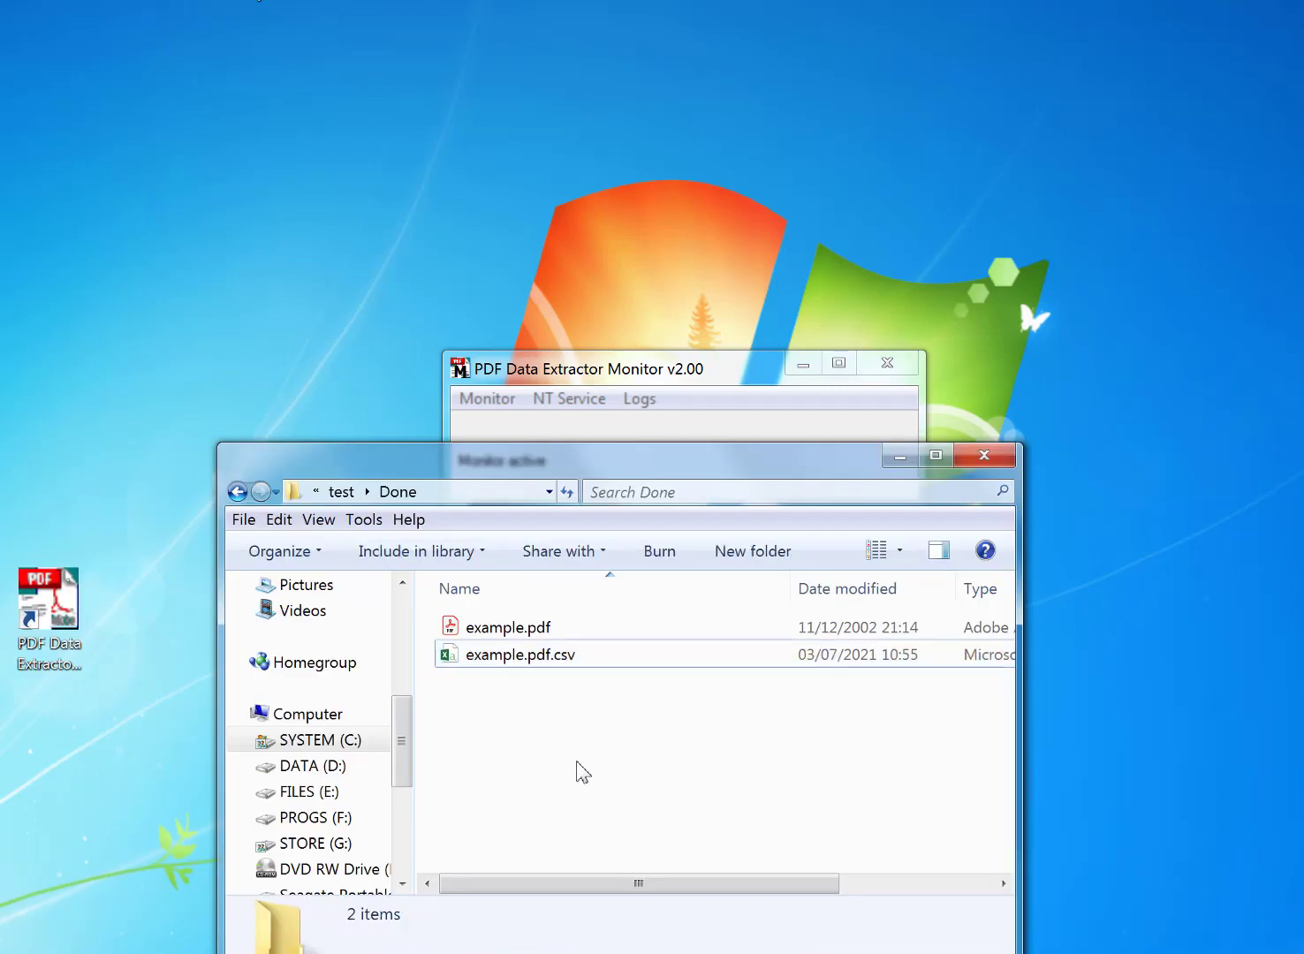
- Reopen the monitor setup and enable output of batches of multiple files to one report CSV file
left_click(545, 379)
left_click(487, 398)
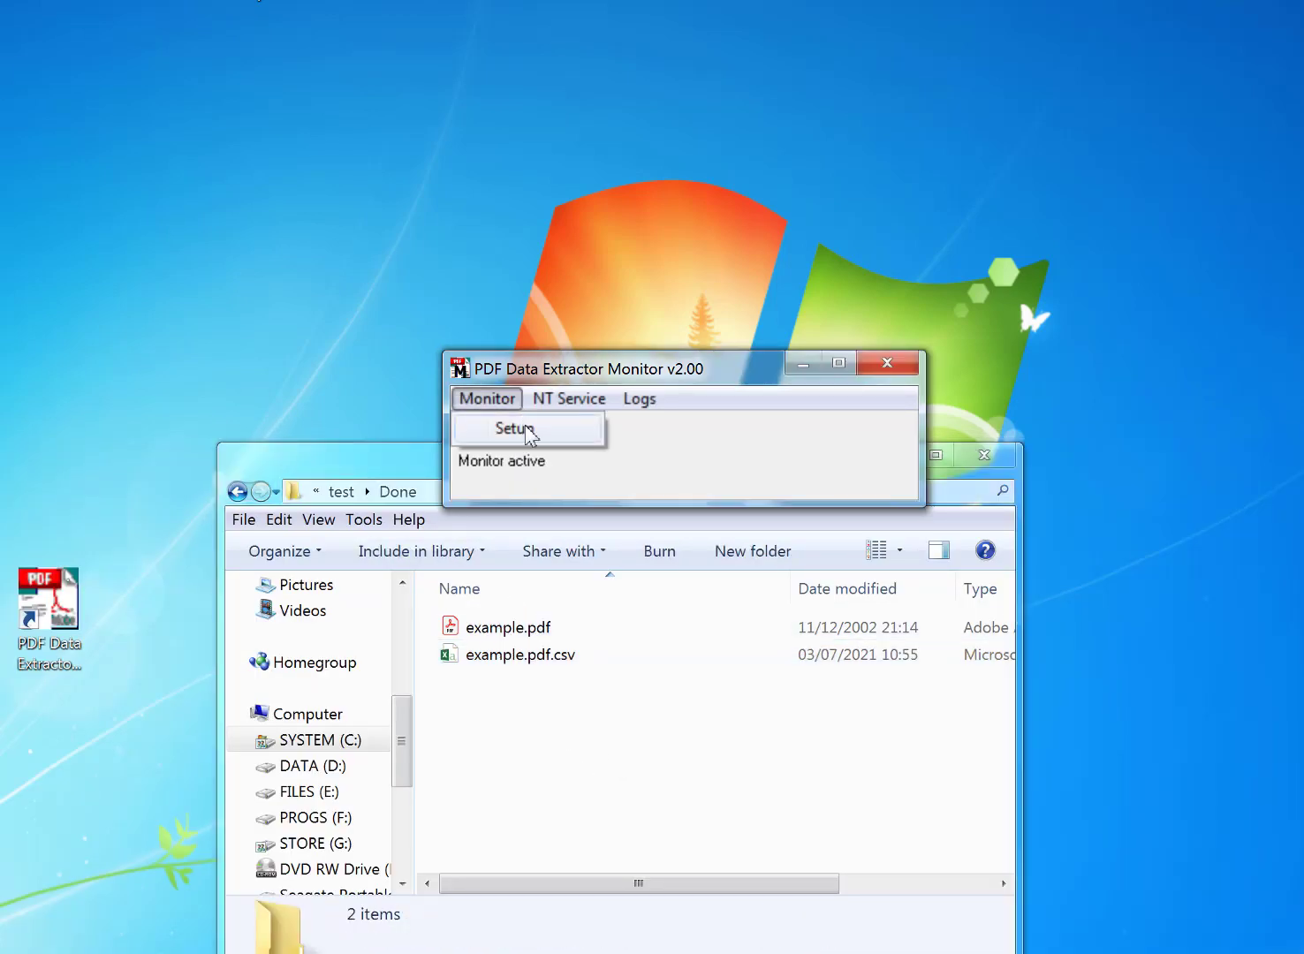
left_click(529, 432)
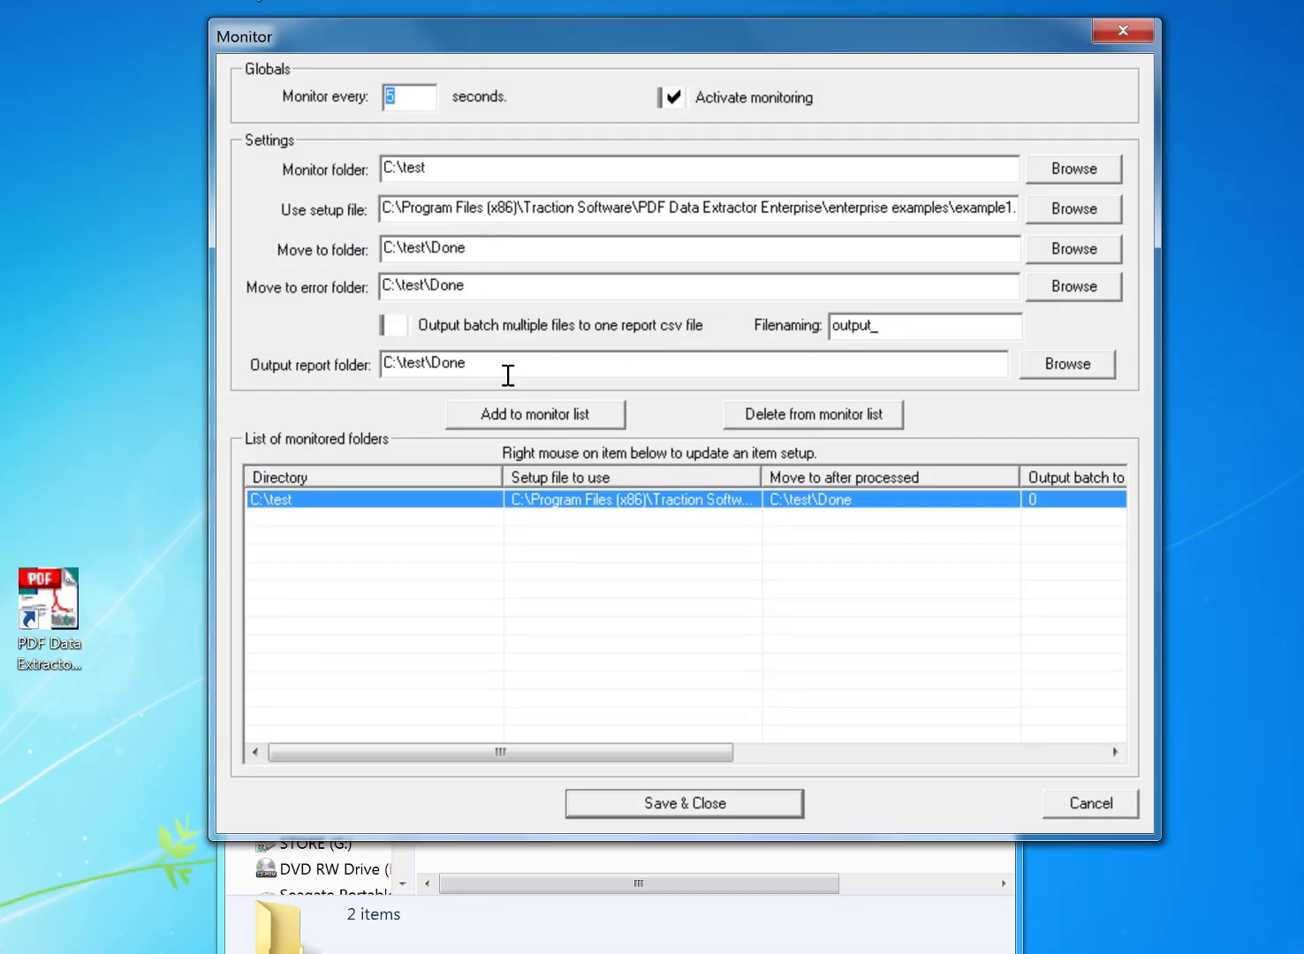
left_click(399, 327)
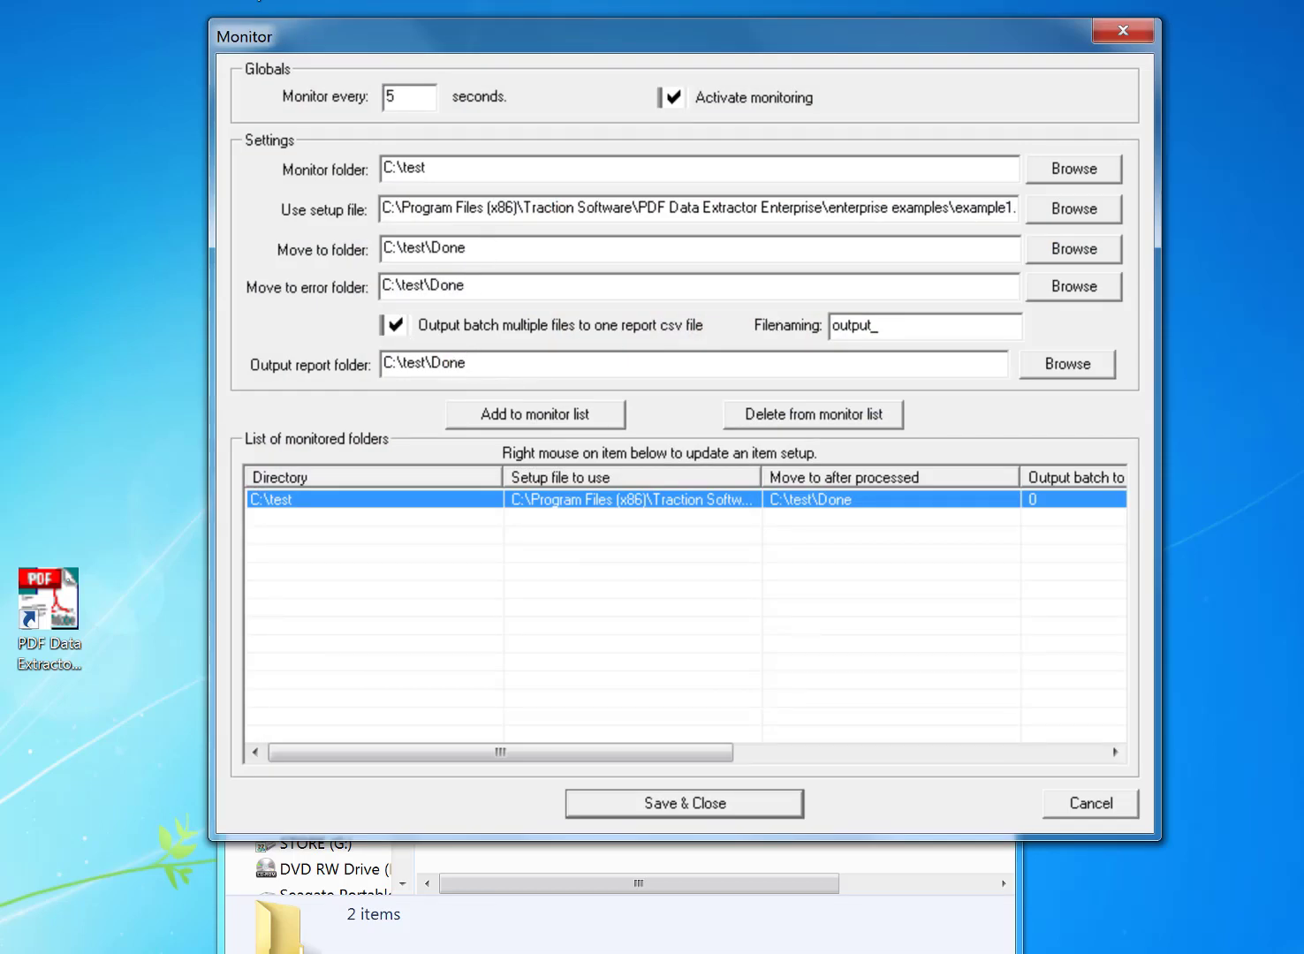
- Update the C:\test entry in the list of monitored folders with the current batch report settings
right_click(560, 520)
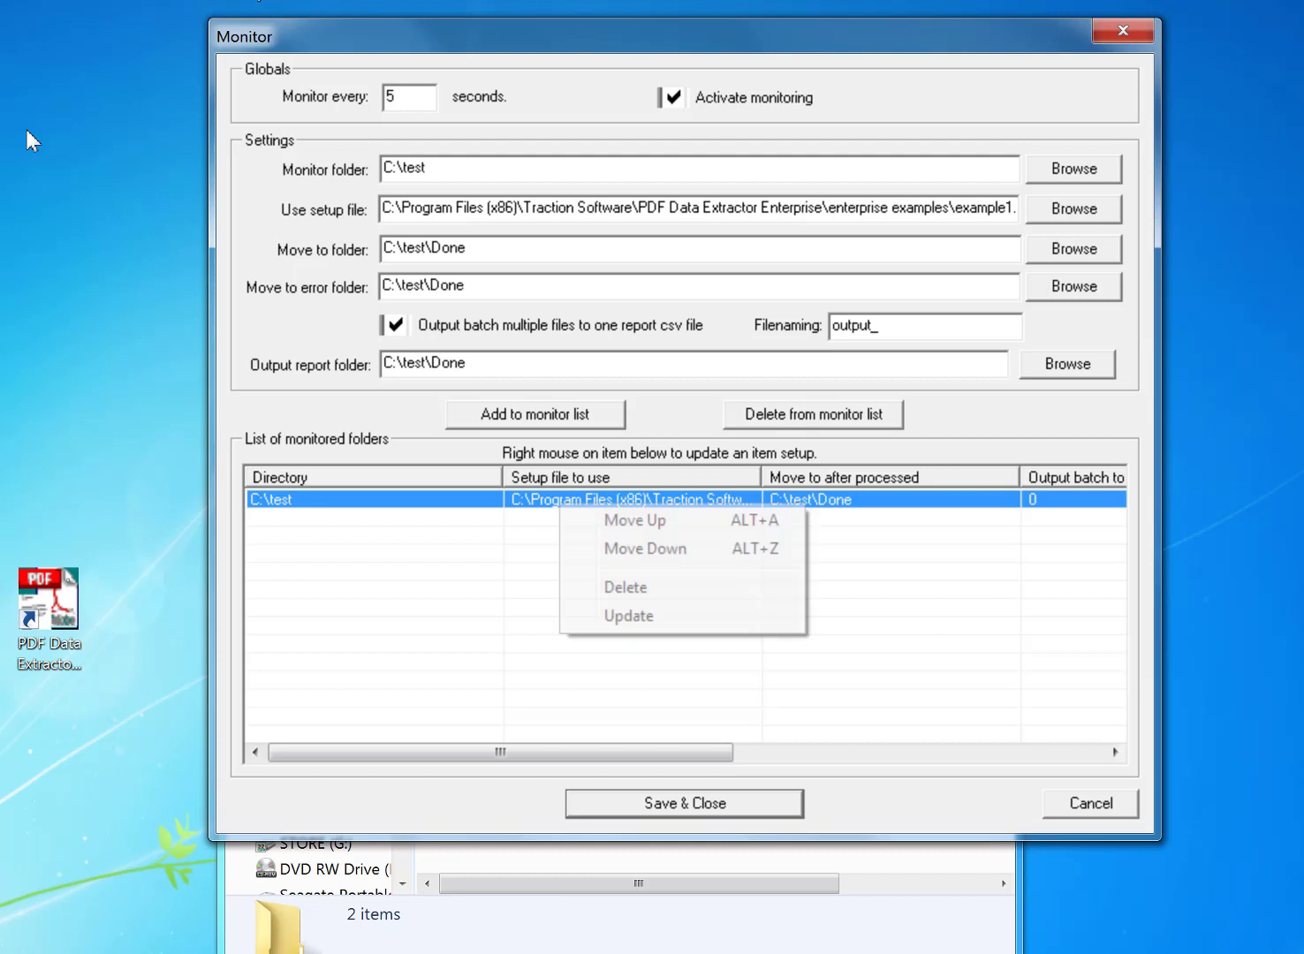
left_click(655, 617)
- Copy example.pdf from the Done folder into C:\test twice, keeping both files
left_click(635, 860)
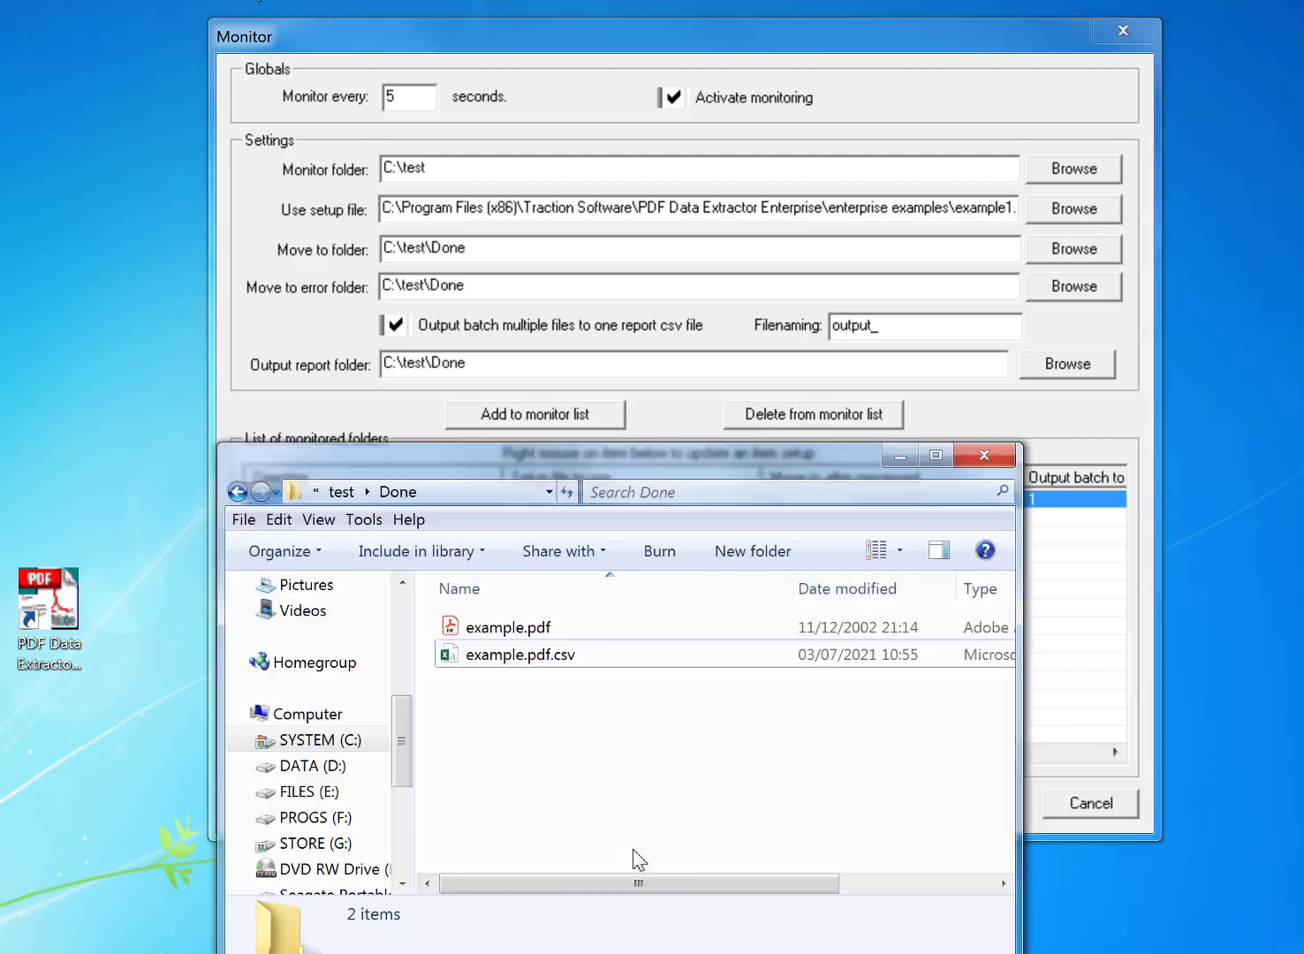
right_click(516, 628)
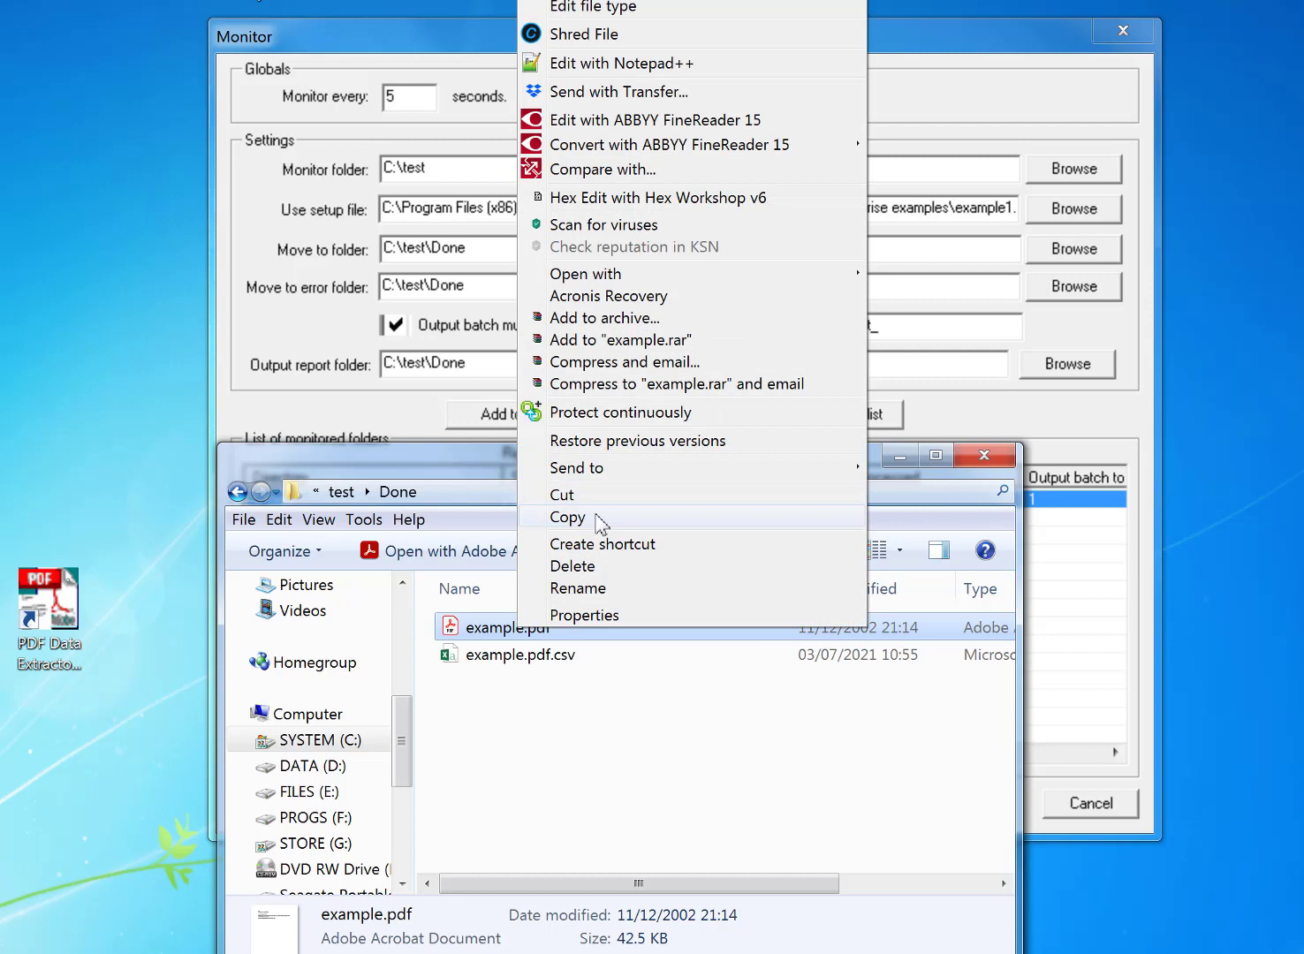
left_click(594, 518)
left_click(341, 492)
right_click(548, 707)
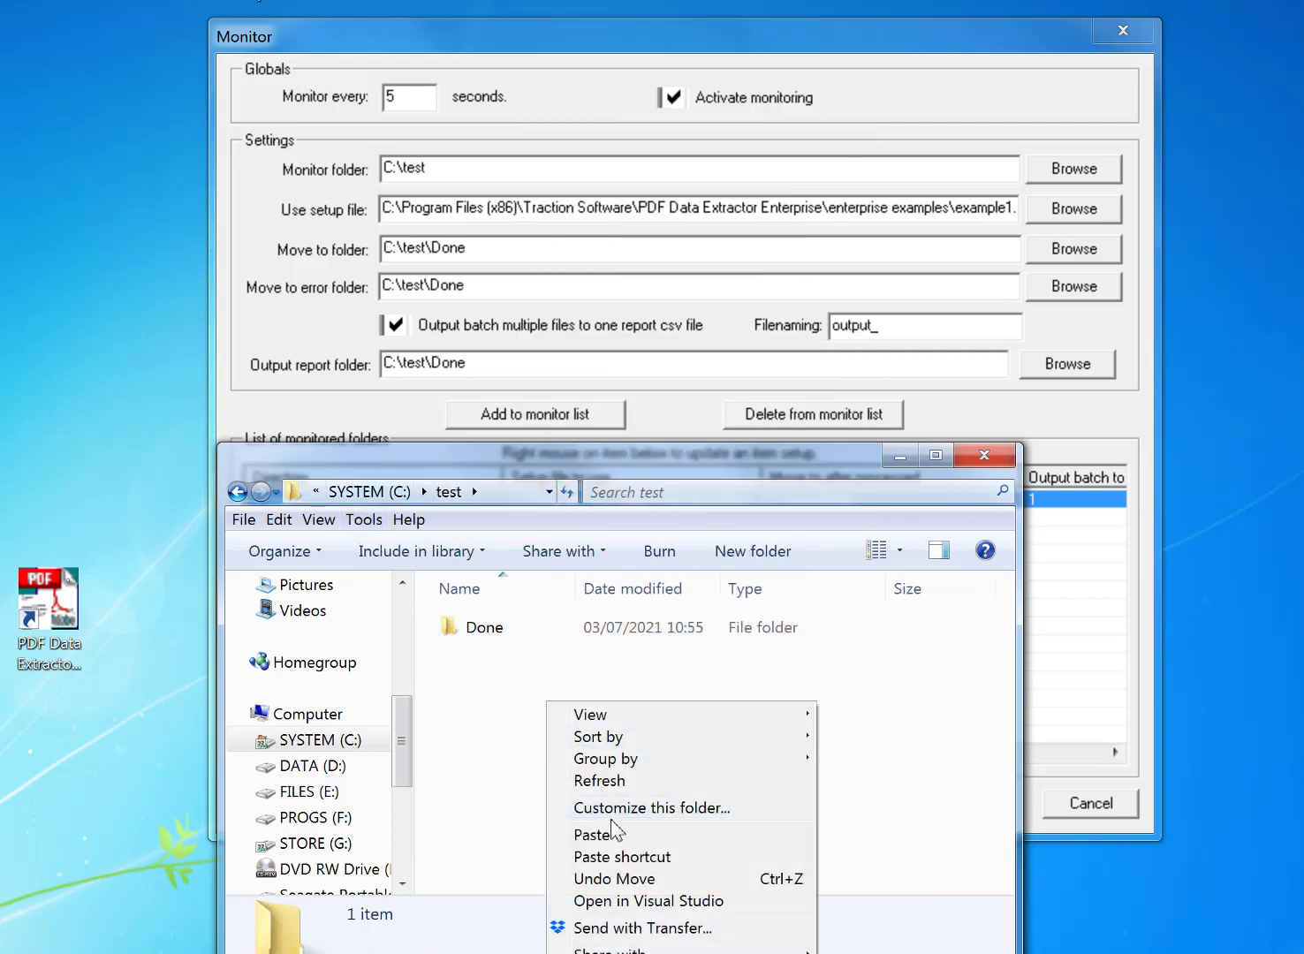
left_click(594, 835)
right_click(571, 760)
left_click(643, 869)
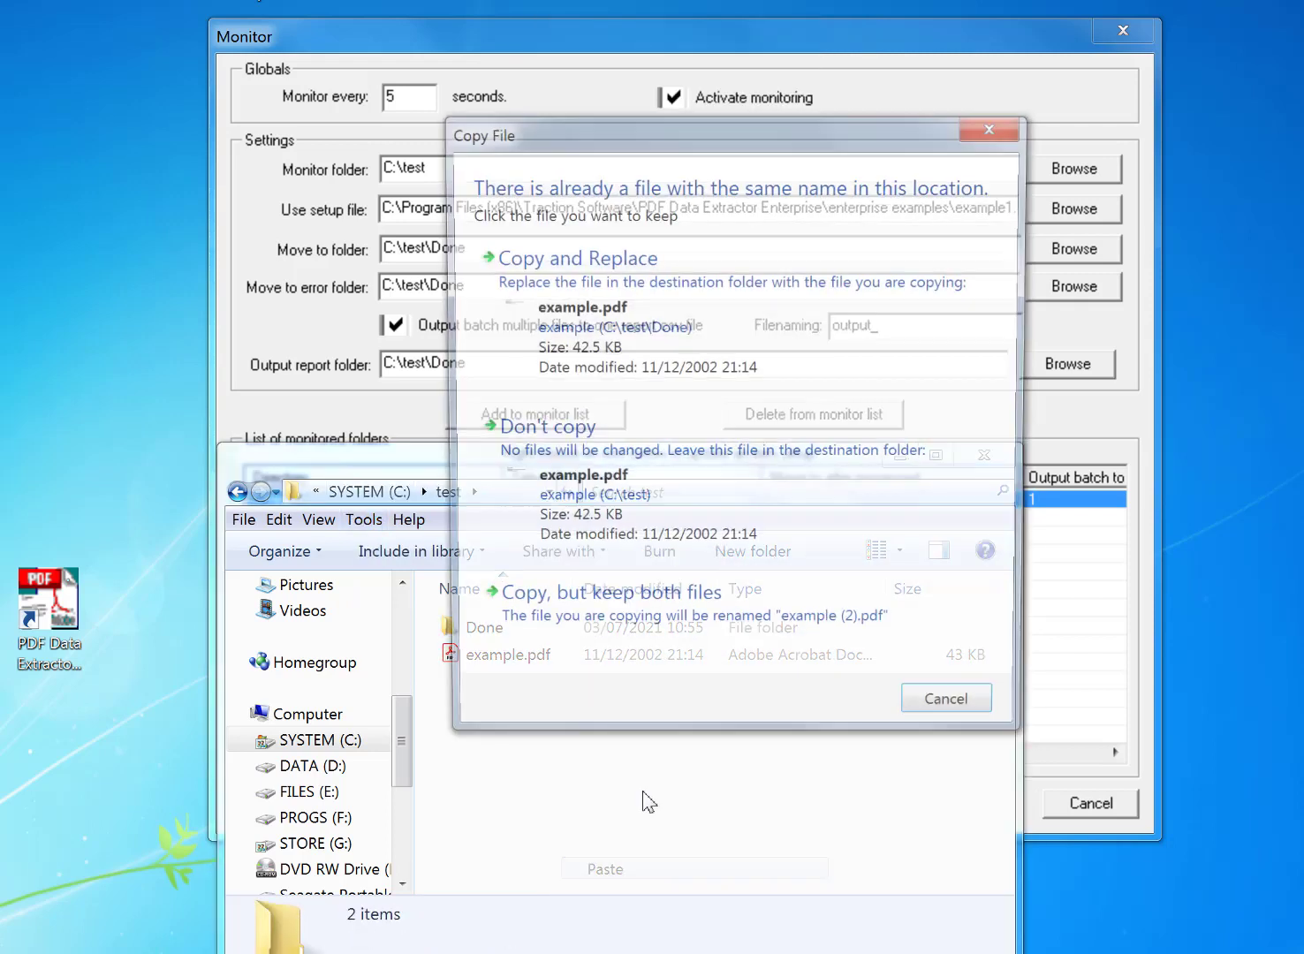
left_click(623, 606)
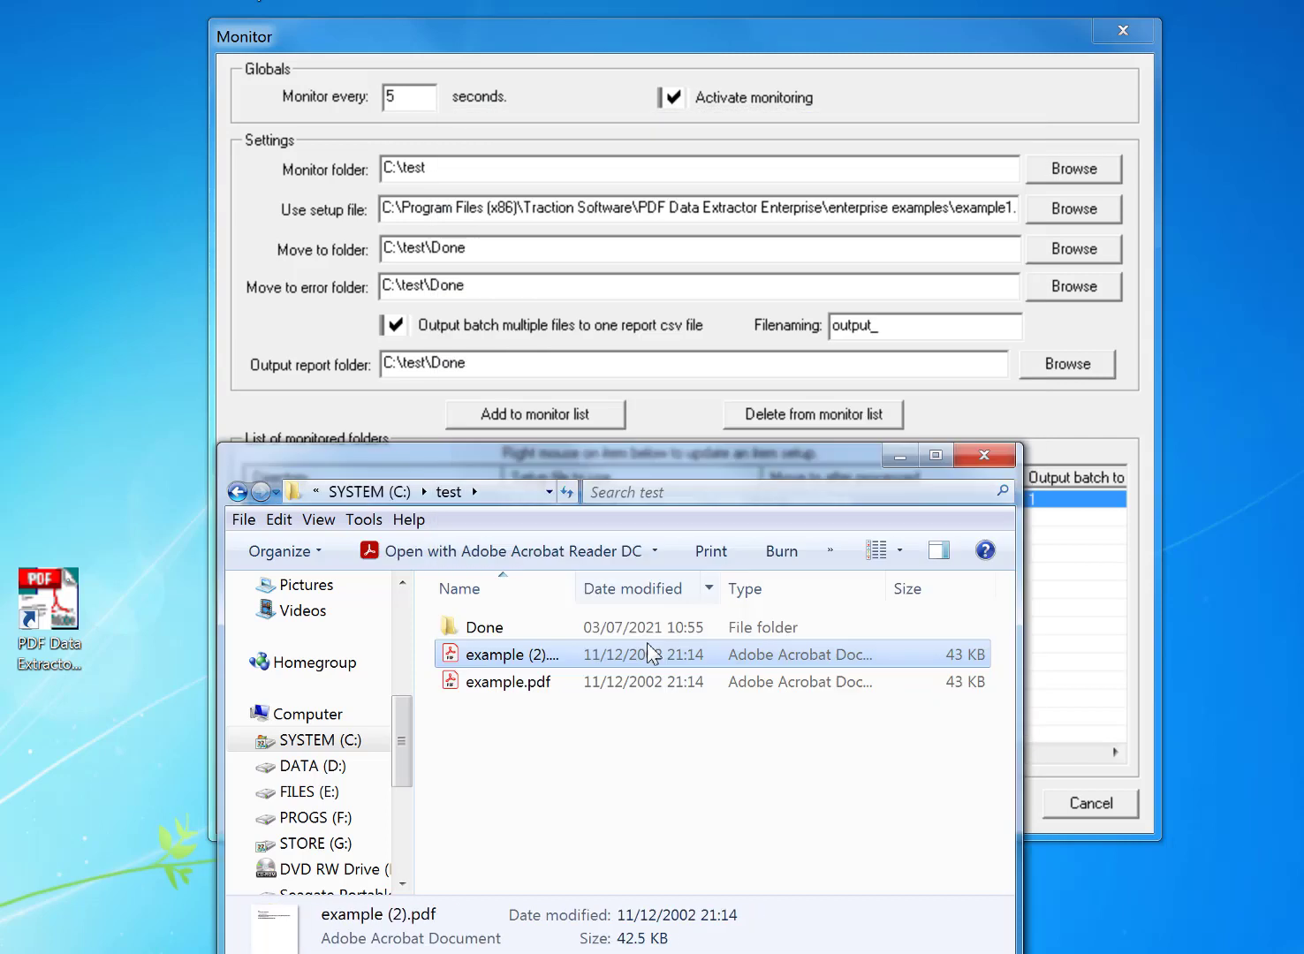
left_click(572, 727)
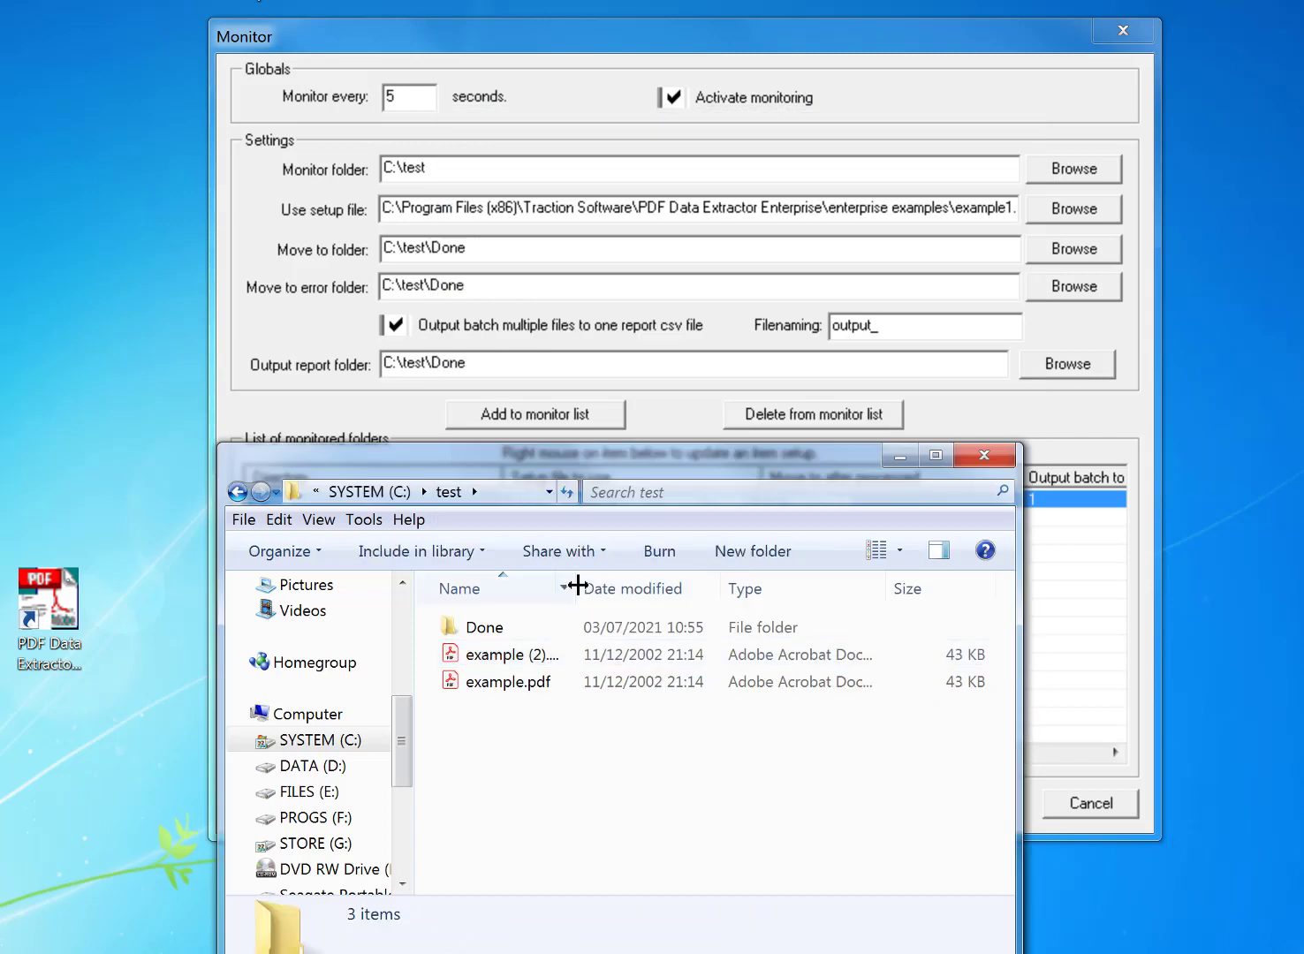
- Save the monitor setup and check the Done folder for the batch report CSV file
left_click(689, 62)
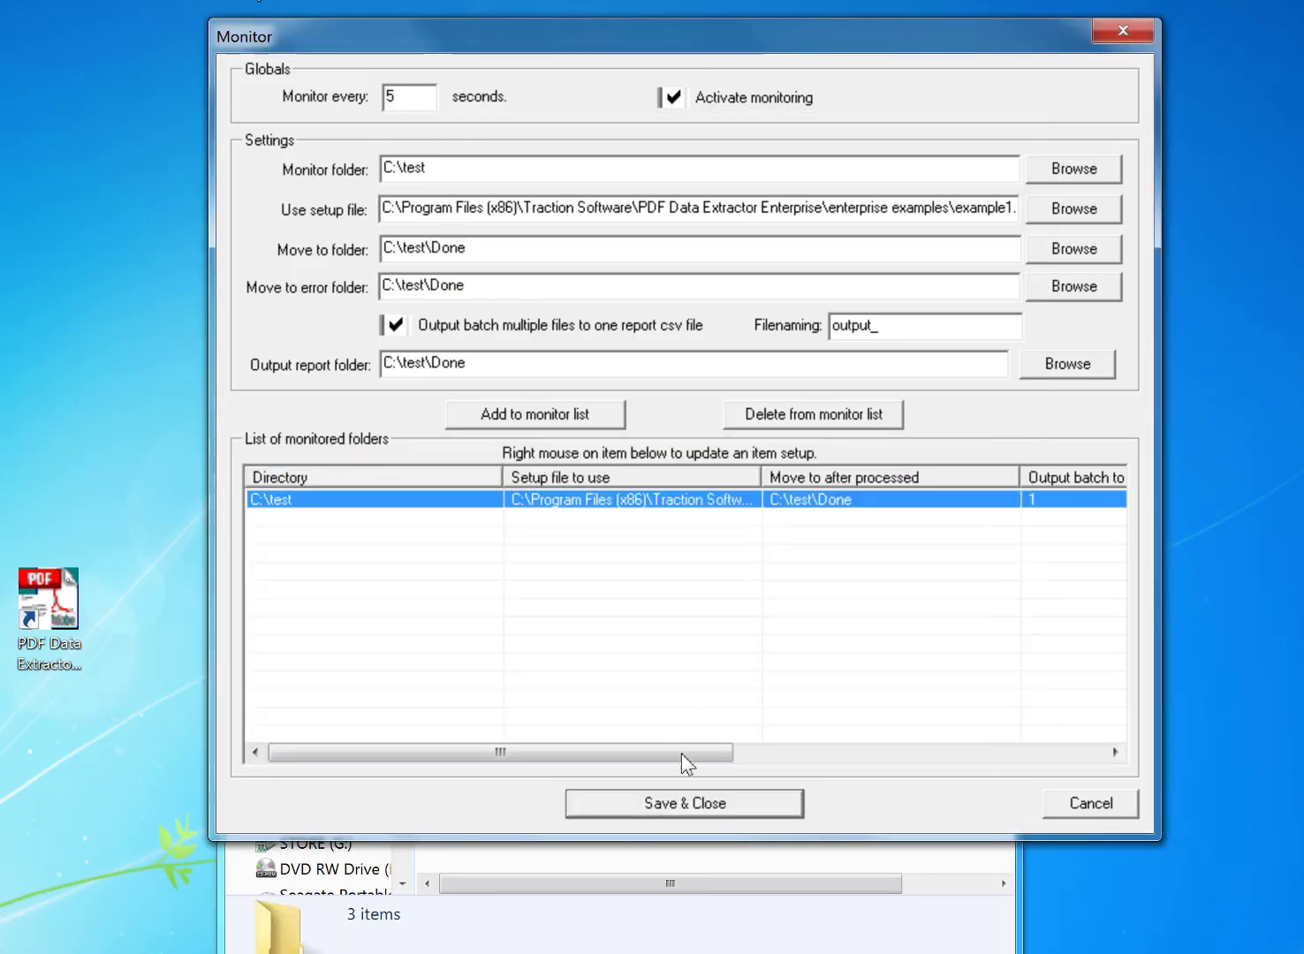
left_click(704, 809)
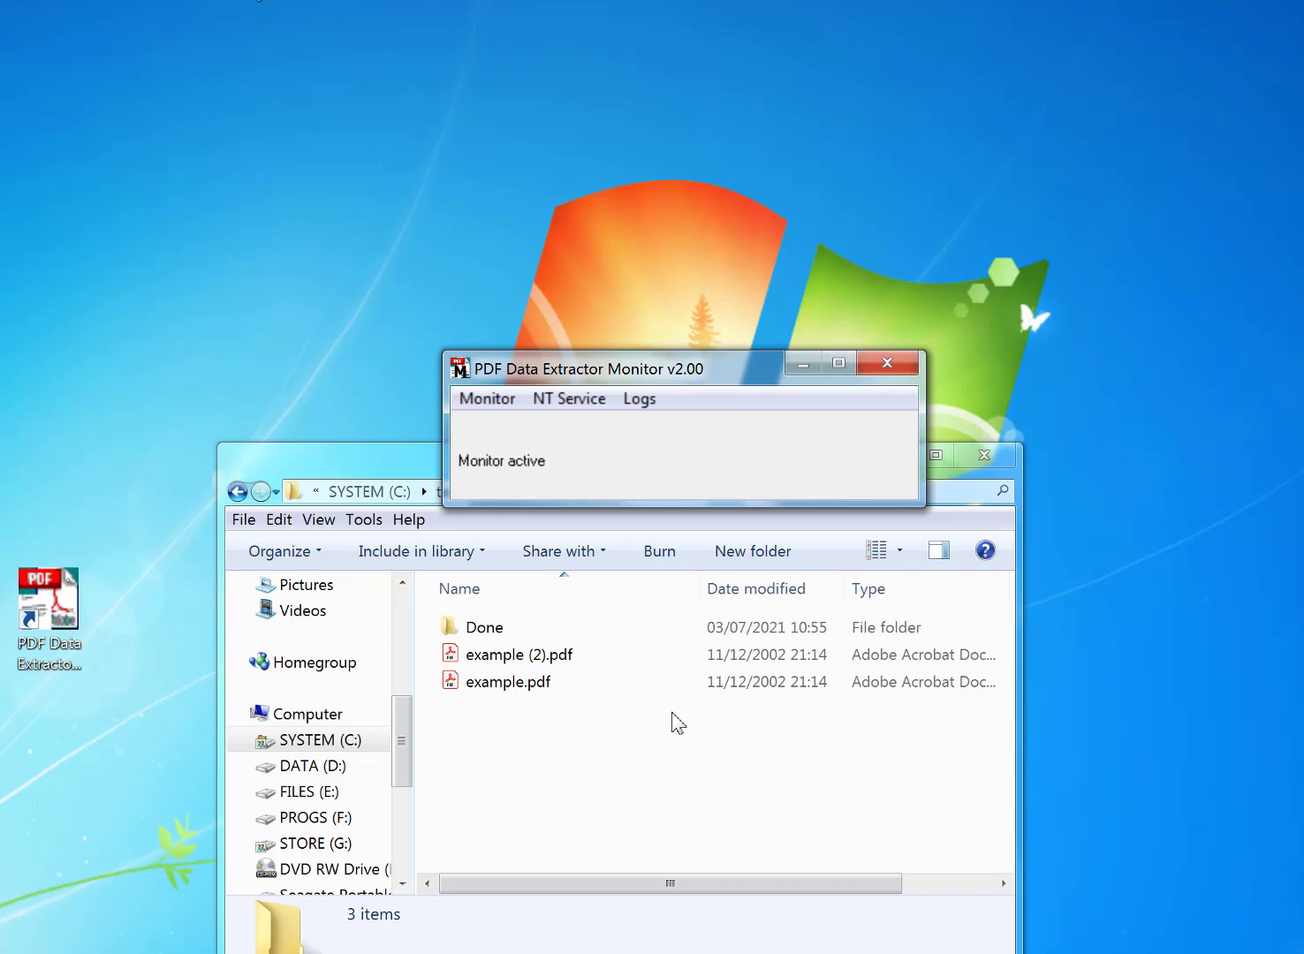
double_click(497, 628)
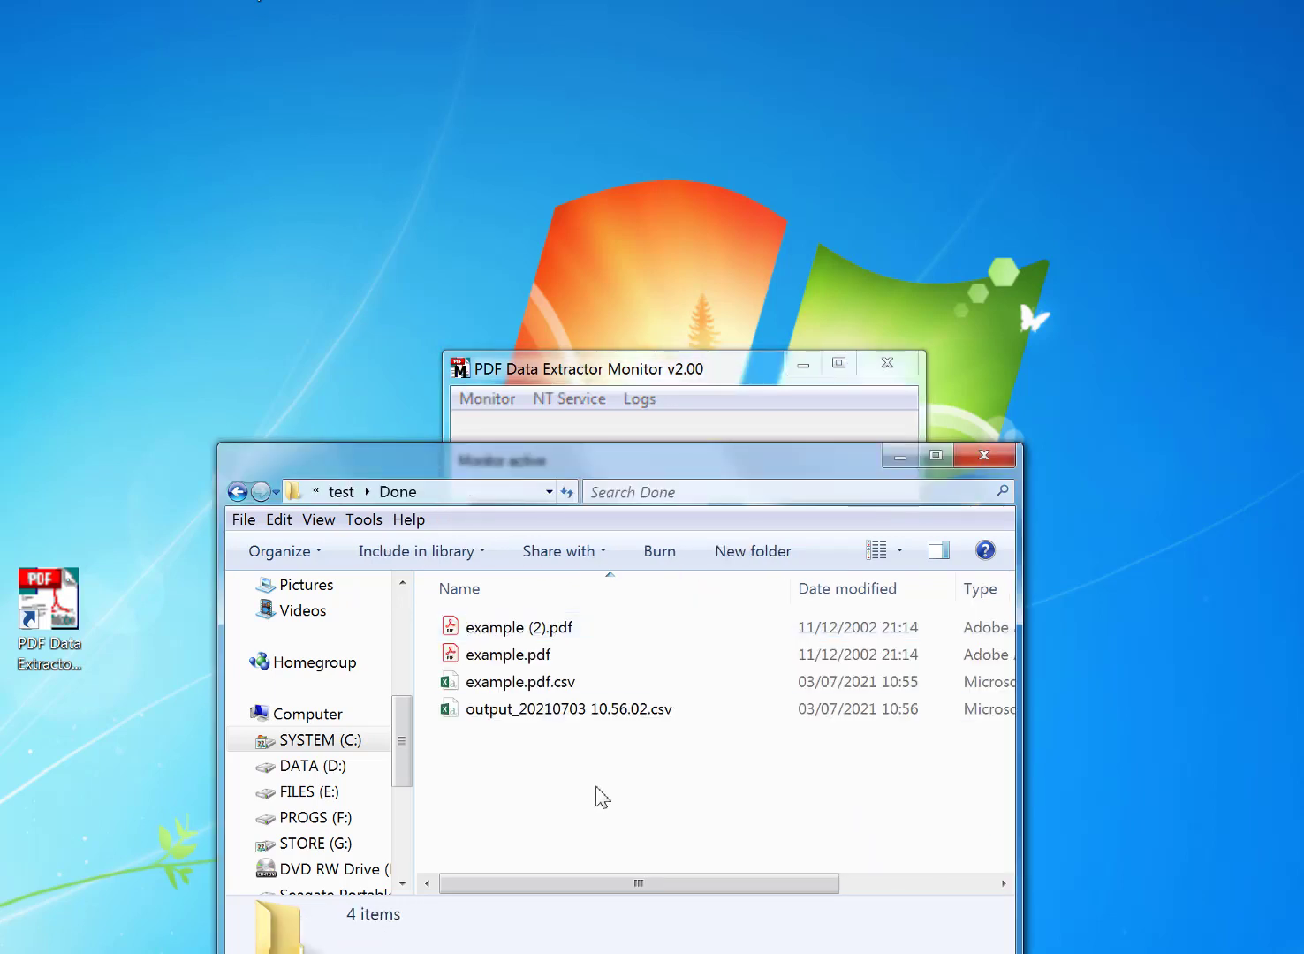
left_click(541, 711)
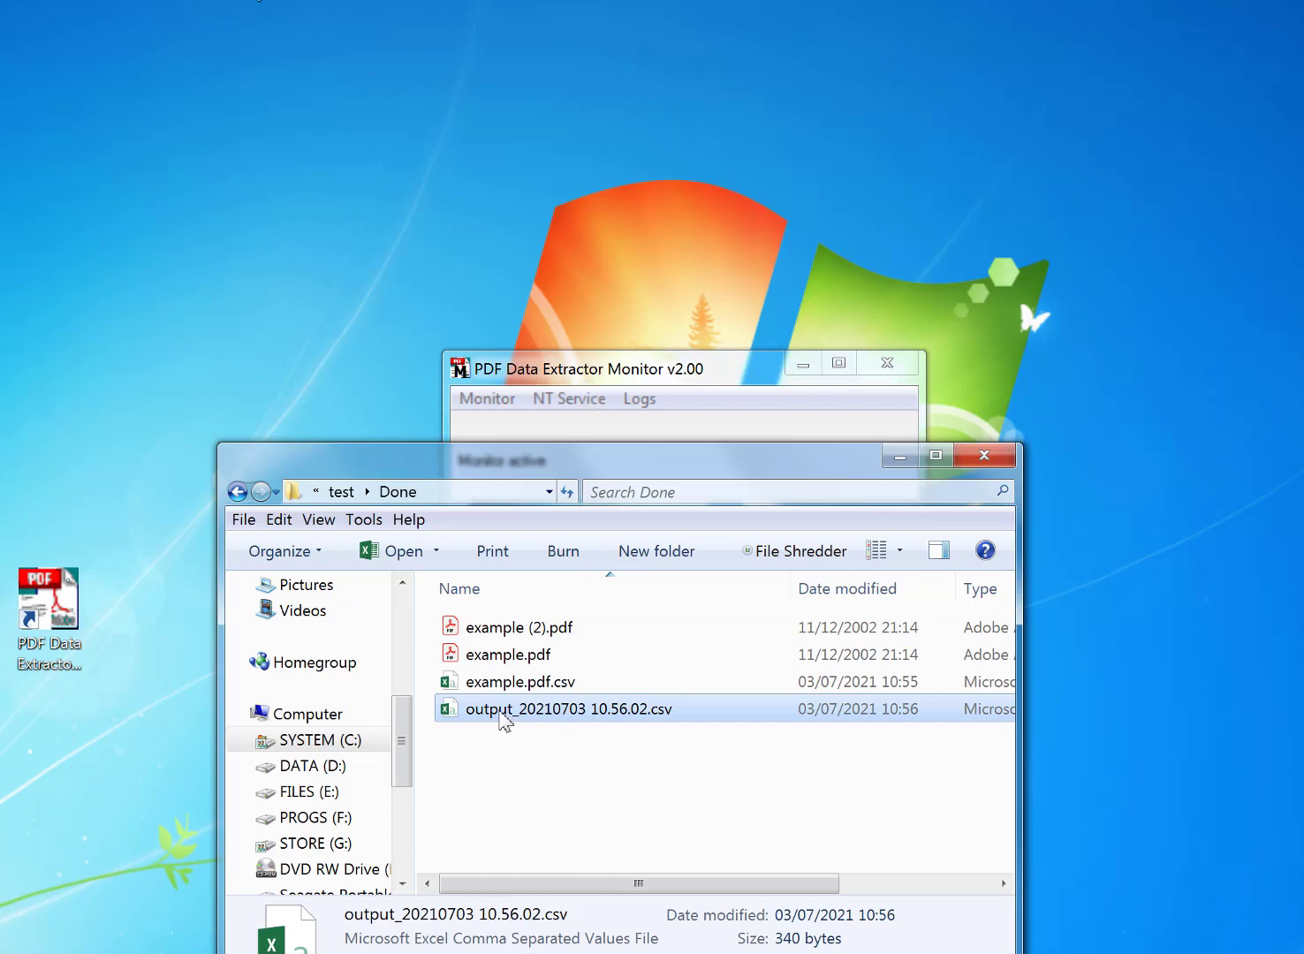
- Reopen the monitor setup, check the file naming prefix for batch reports, and leave without saving
left_click(583, 370)
left_click(512, 399)
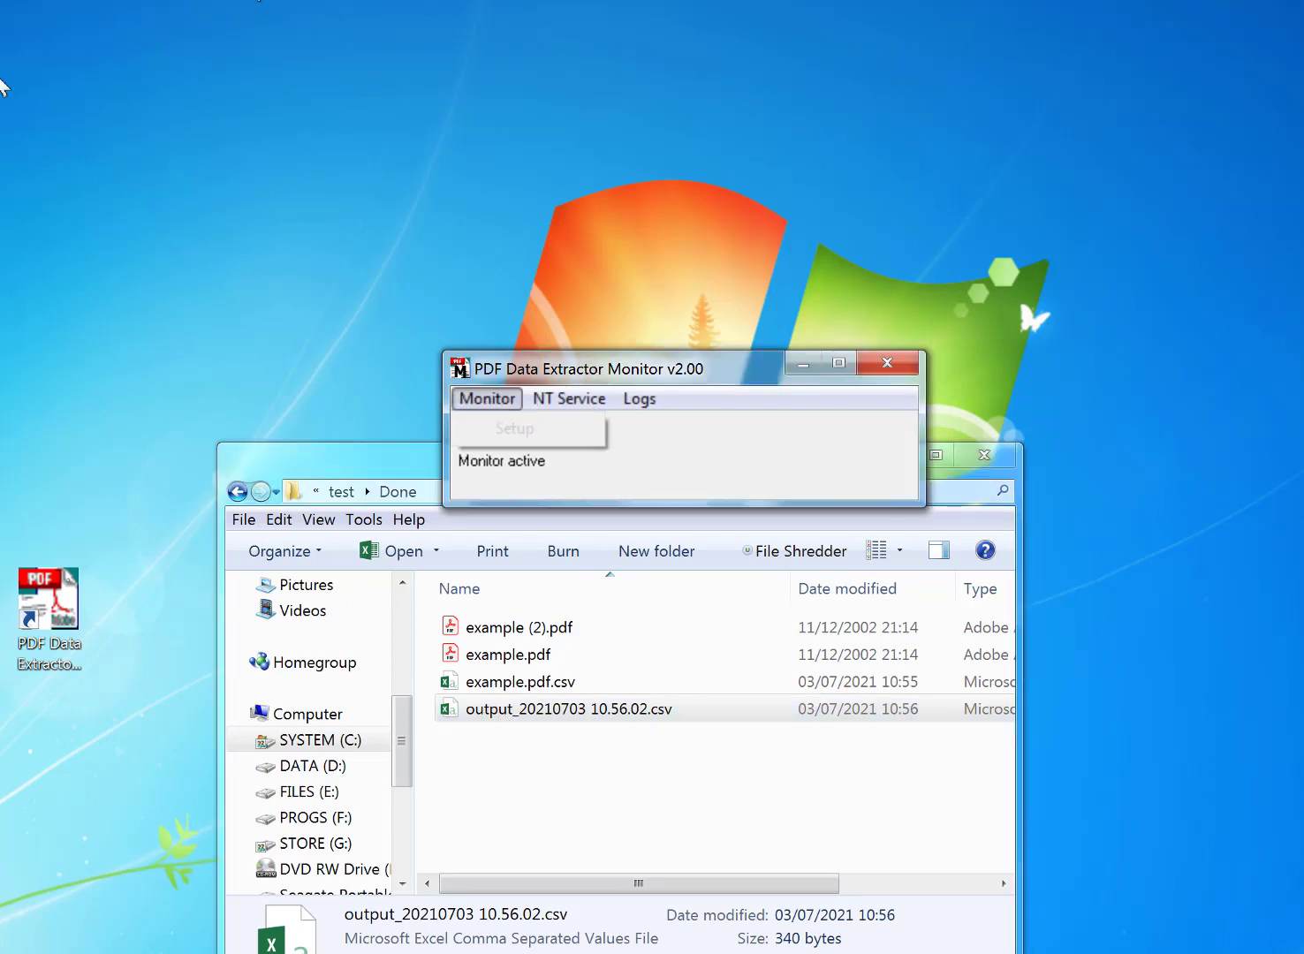
left_click(515, 430)
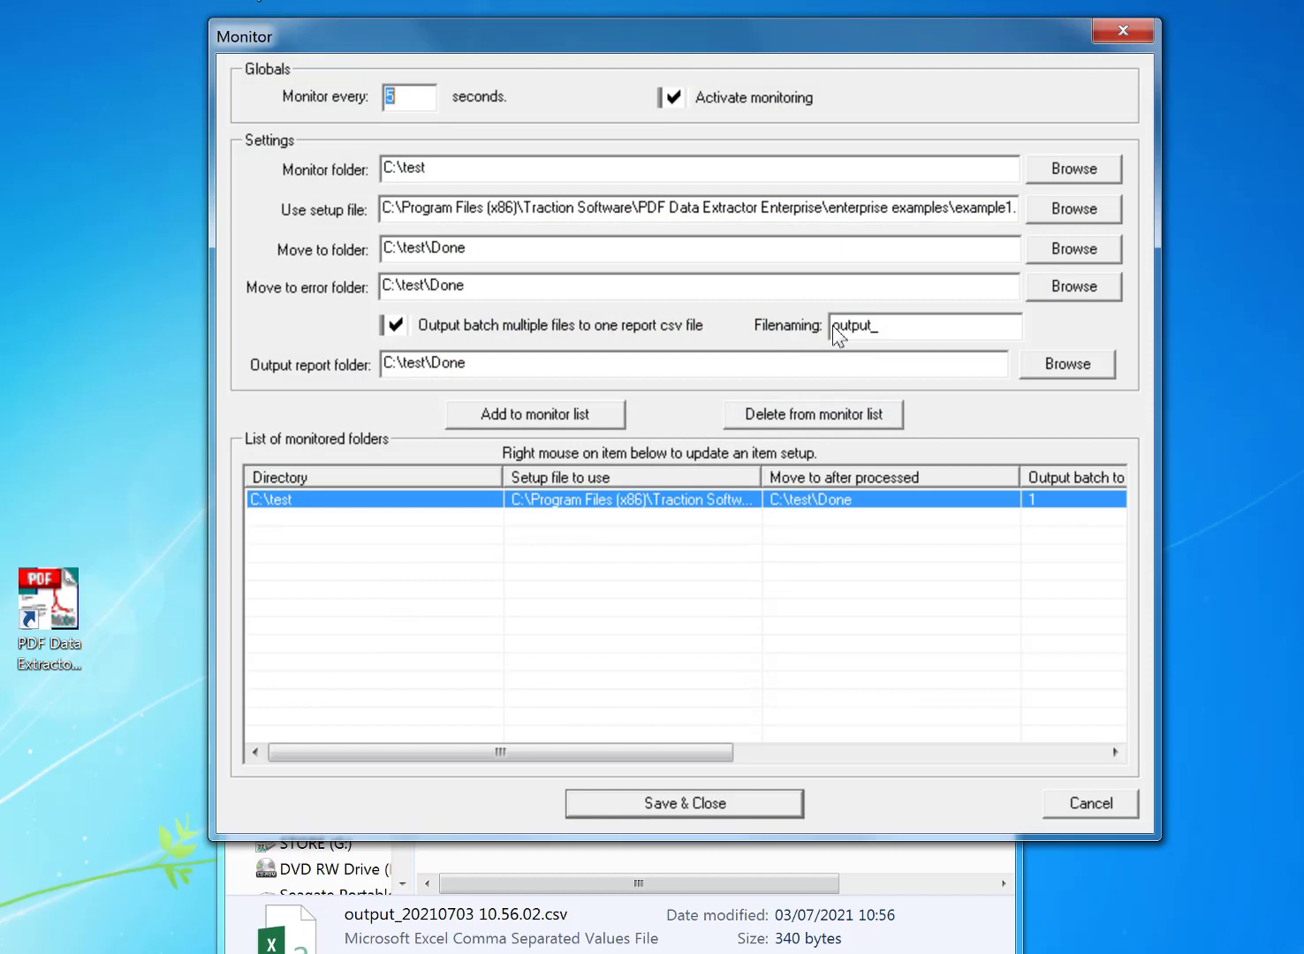
left_click(1092, 804)
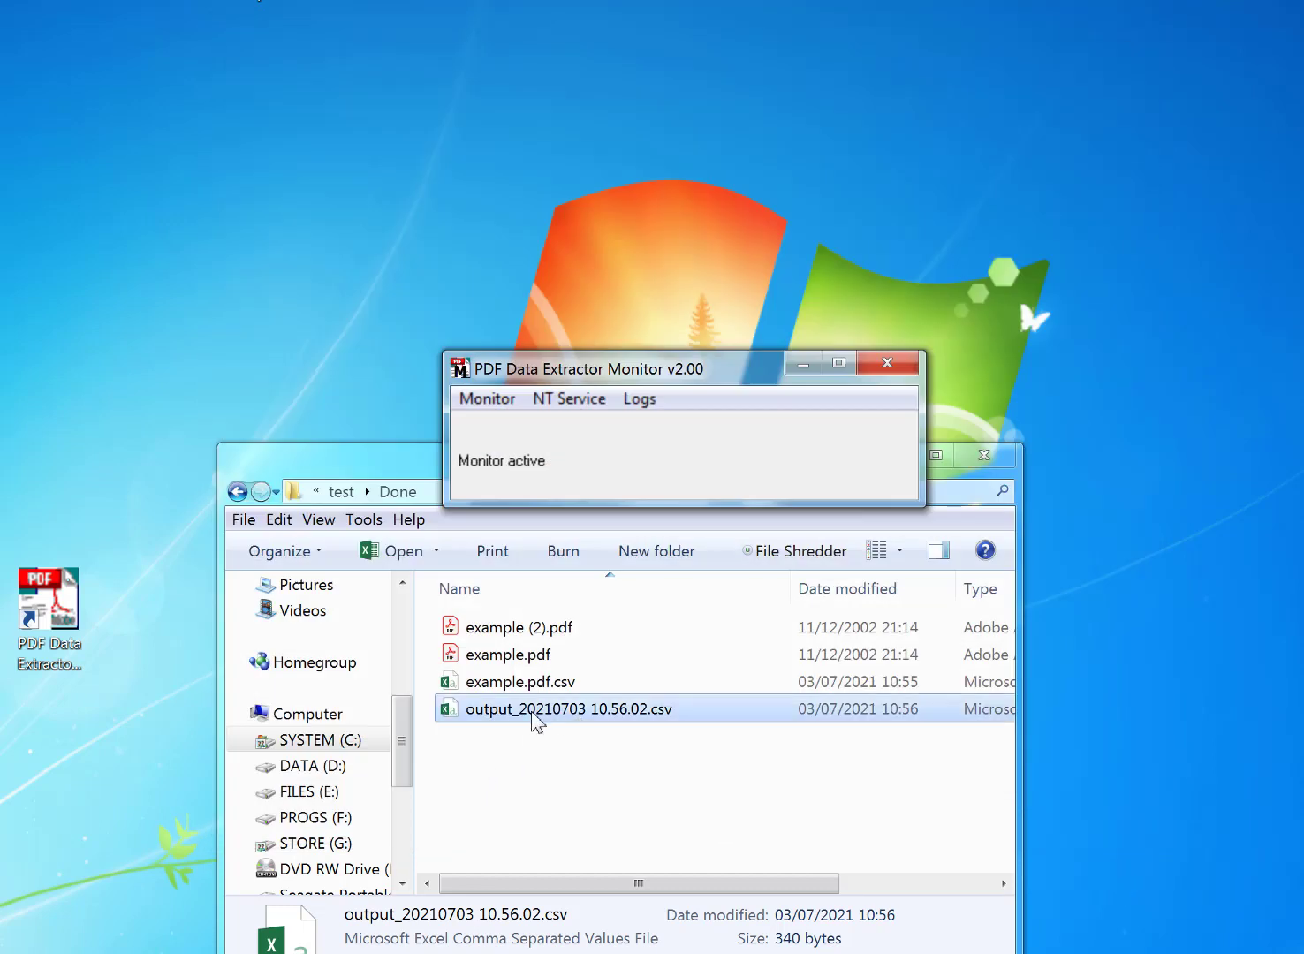
- Open output_20210703 10.56.02.csv in Excel, enlarge its window and widen column A to show the full file names
left_click(651, 758)
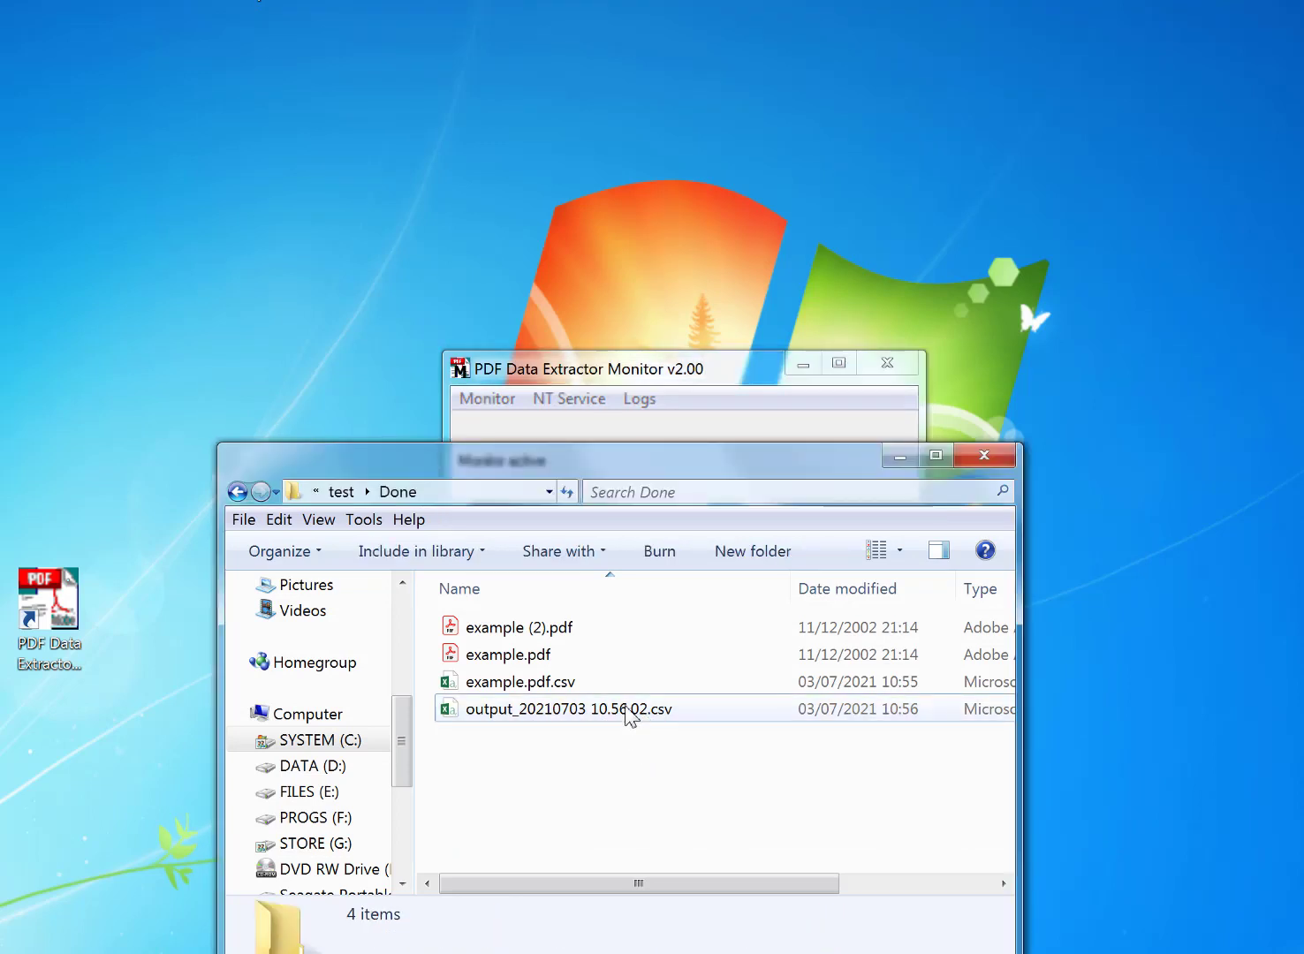
double_click(631, 711)
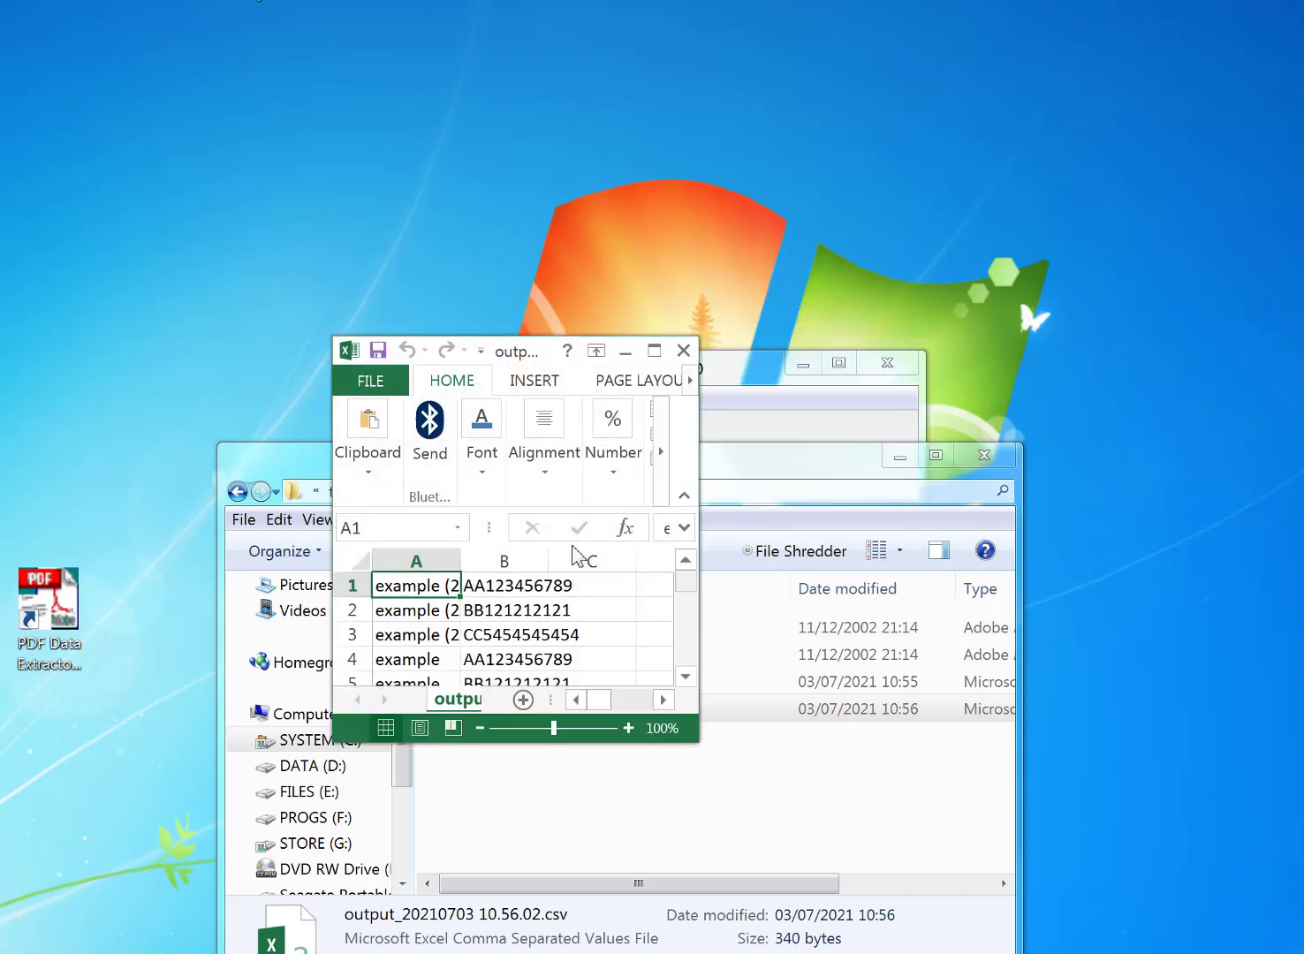
left_click_drag(700, 528, 1036, 535)
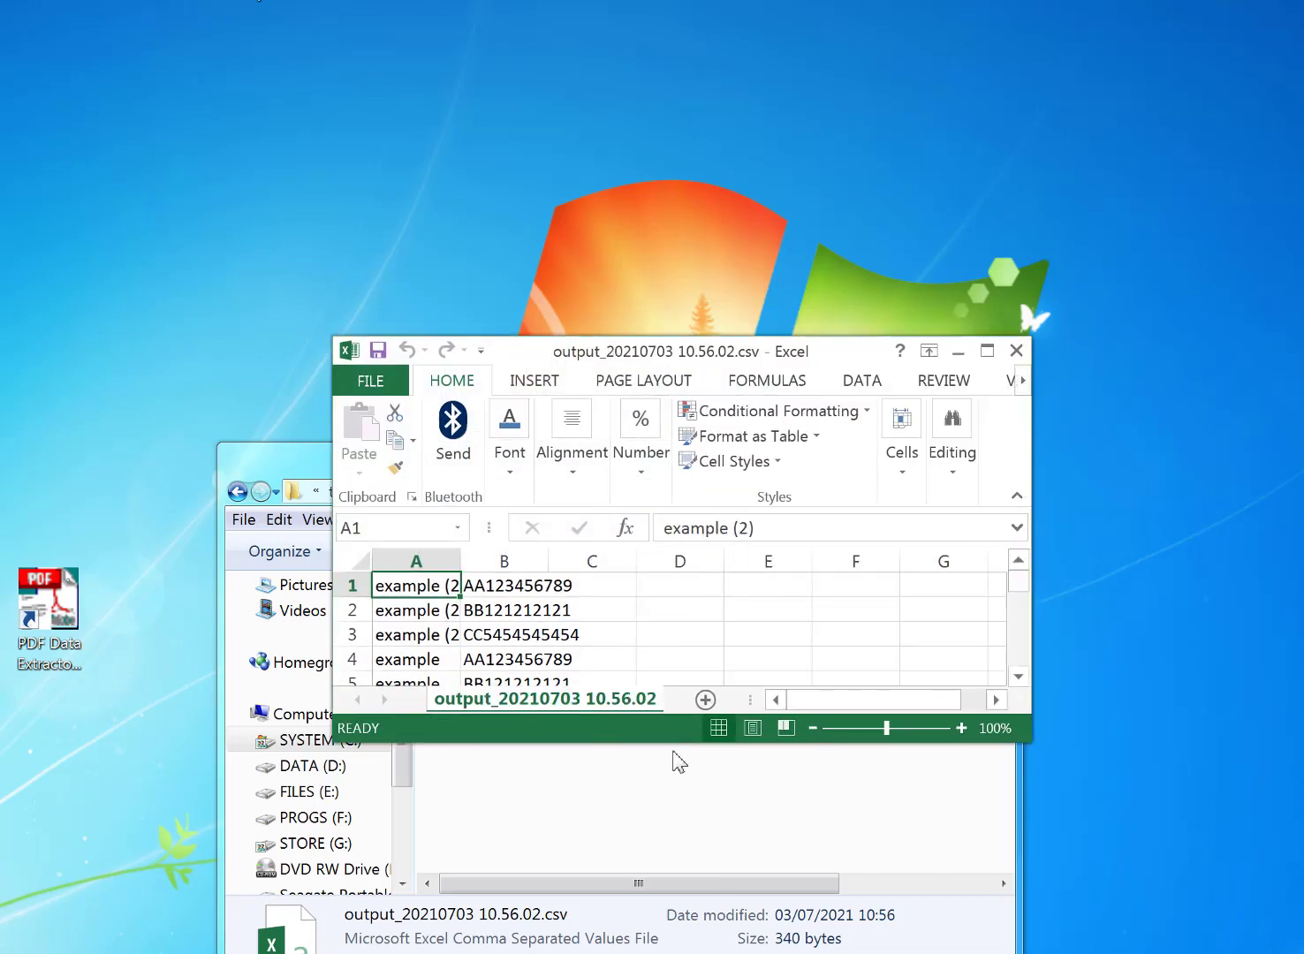
left_click_drag(670, 742, 671, 916)
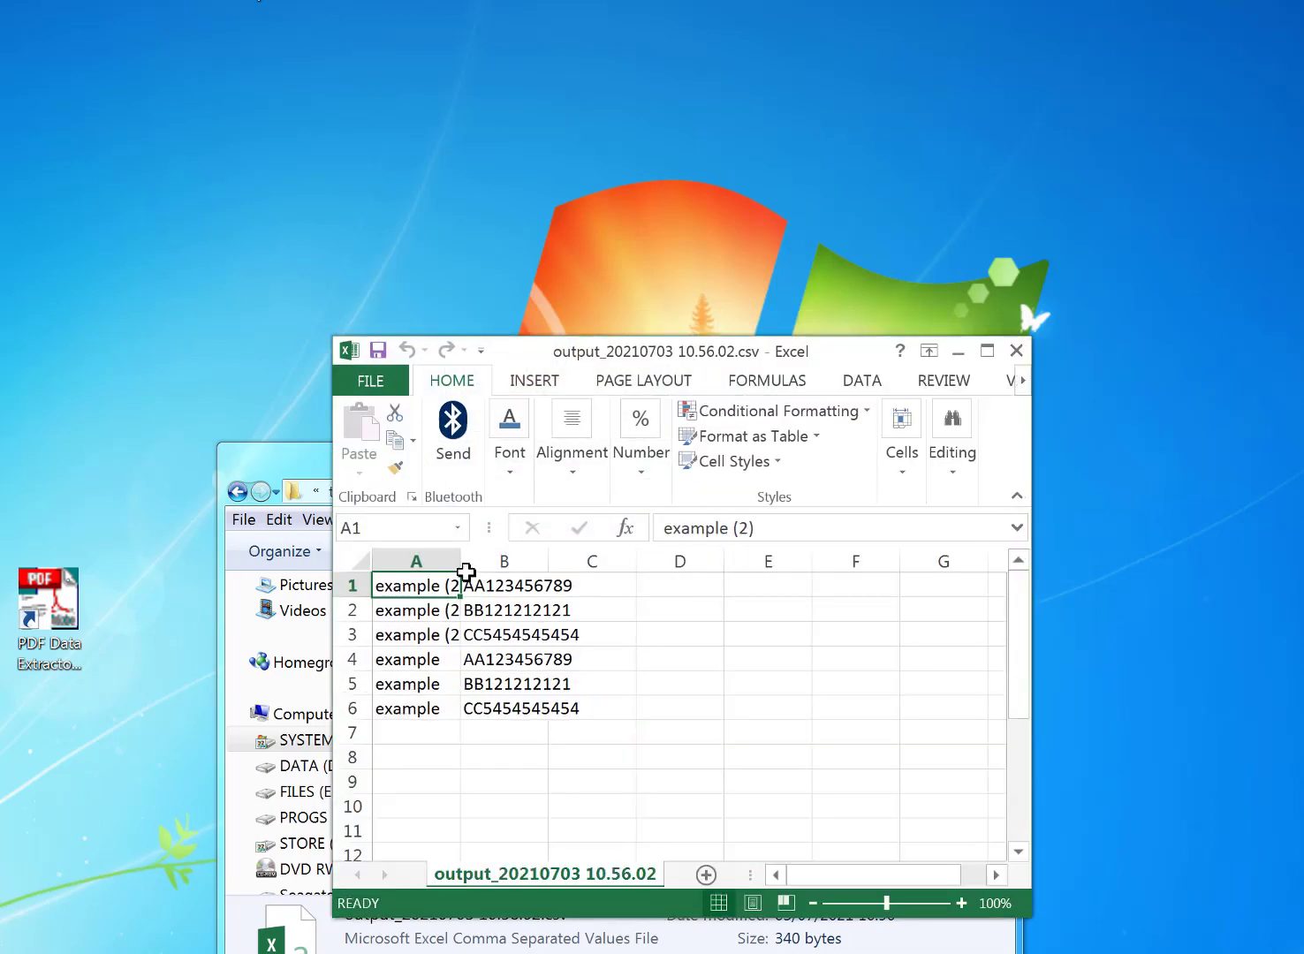
left_click_drag(461, 562, 555, 557)
left_click(453, 566)
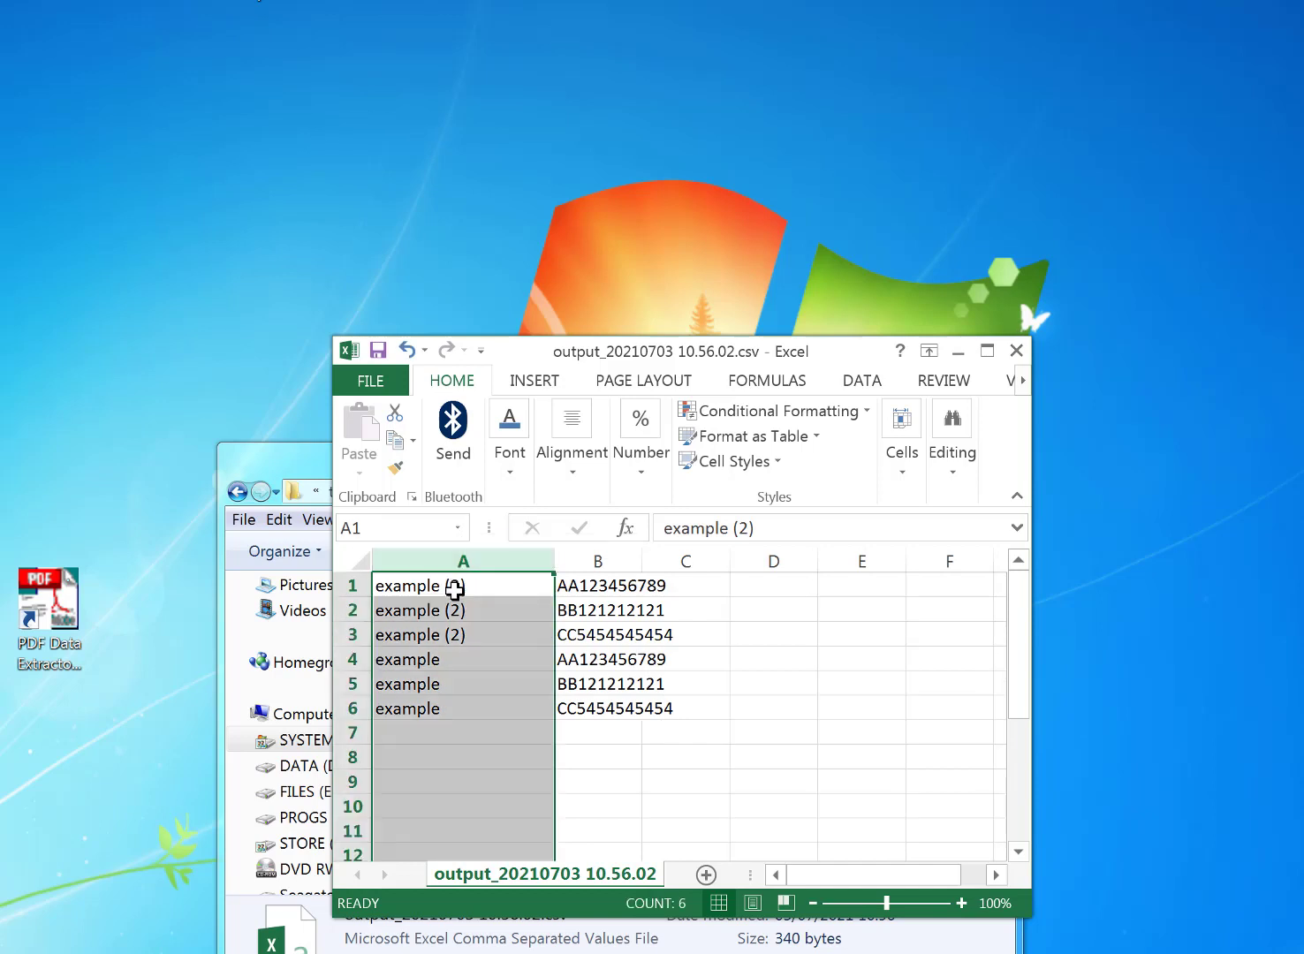
- Examine the source file names in column A and the extracted values in column B, then close the report
left_click(452, 585)
left_click(453, 635)
left_click(446, 663)
left_click(434, 734)
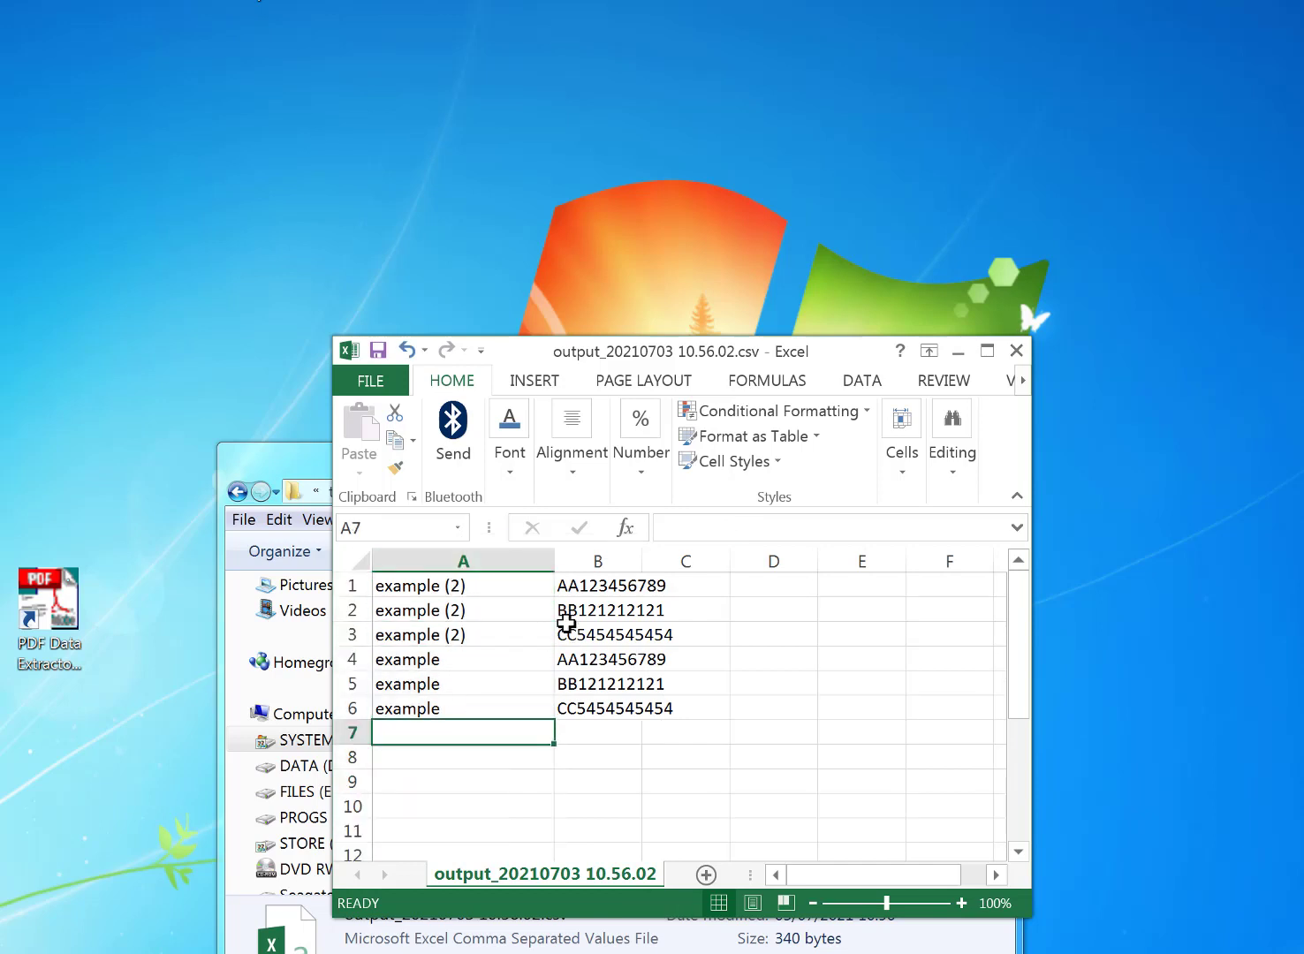
left_click(582, 586)
left_click(605, 682)
left_click(619, 710)
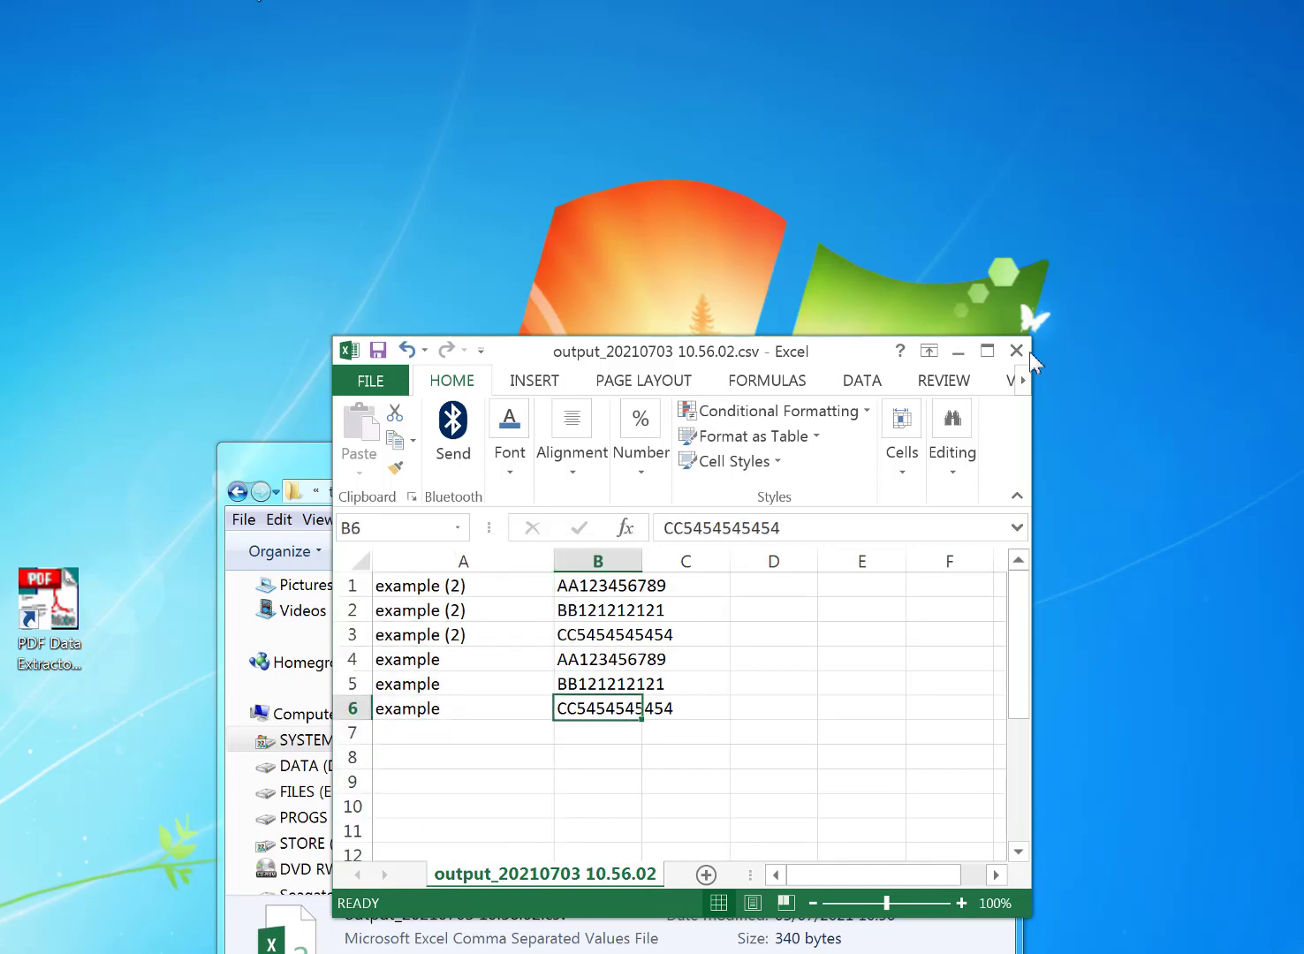
left_click(1016, 350)
left_click(739, 477)
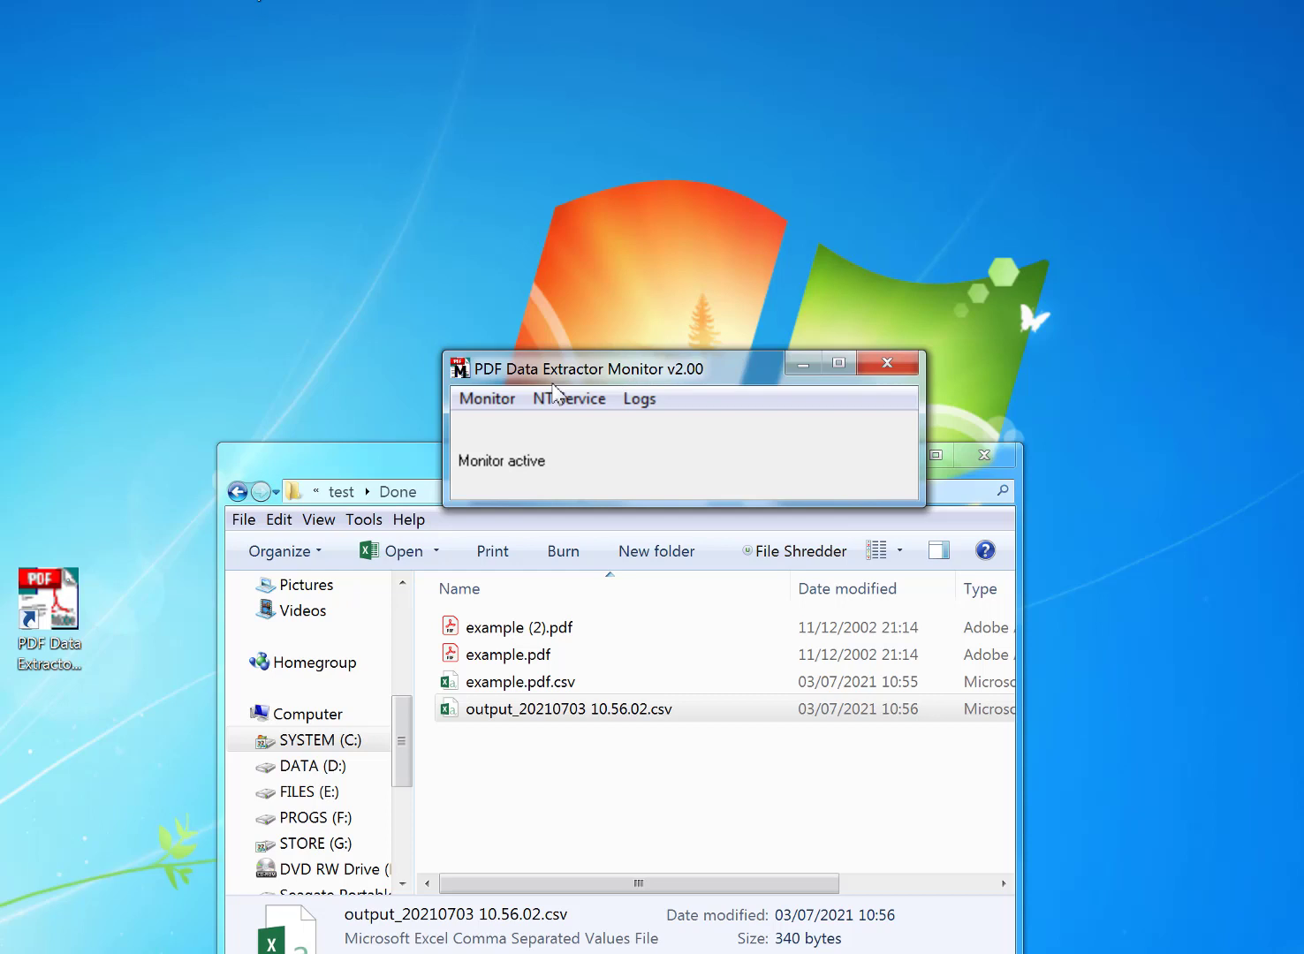
- Switch to PDF Data Extractor Enterprise and load the example1-sql.pde setup file
left_click(505, 399)
left_click(528, 372)
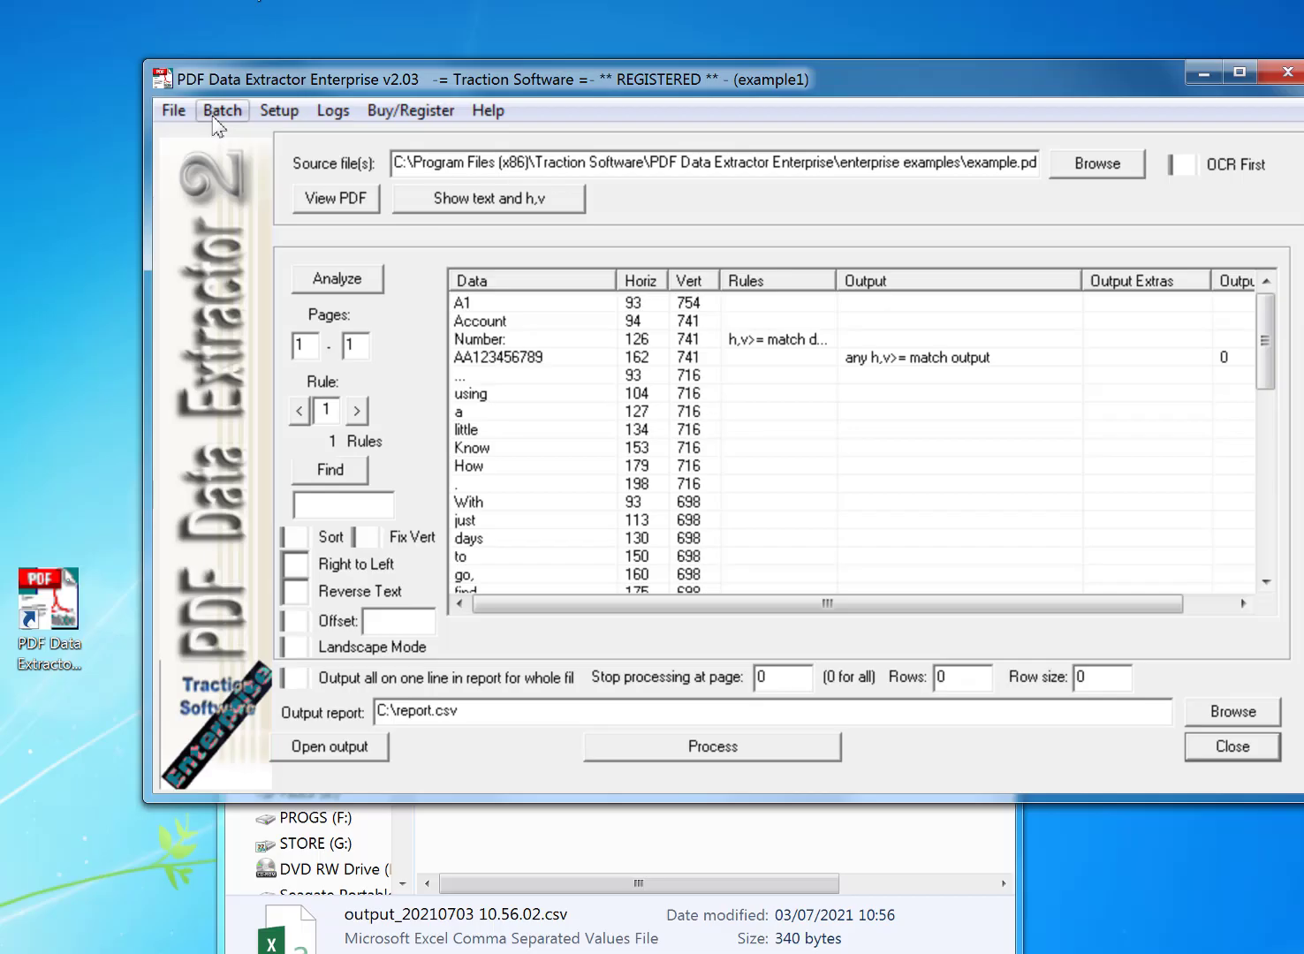
left_click(174, 110)
left_click(208, 140)
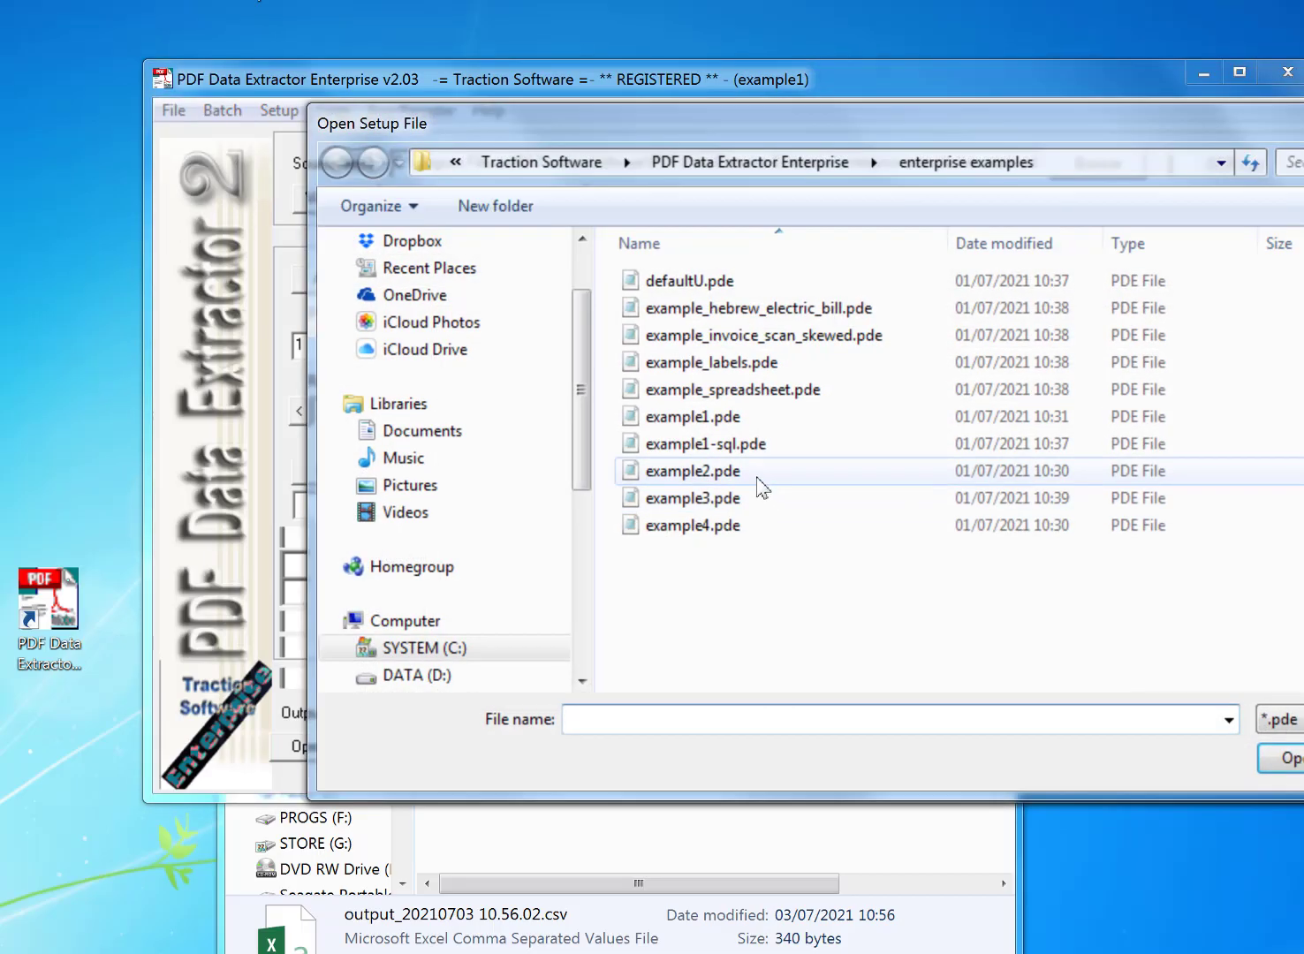
double_click(705, 443)
- Open the extra fields and extra processing settings and examine the script to run after processing and its parameters
left_click(222, 110)
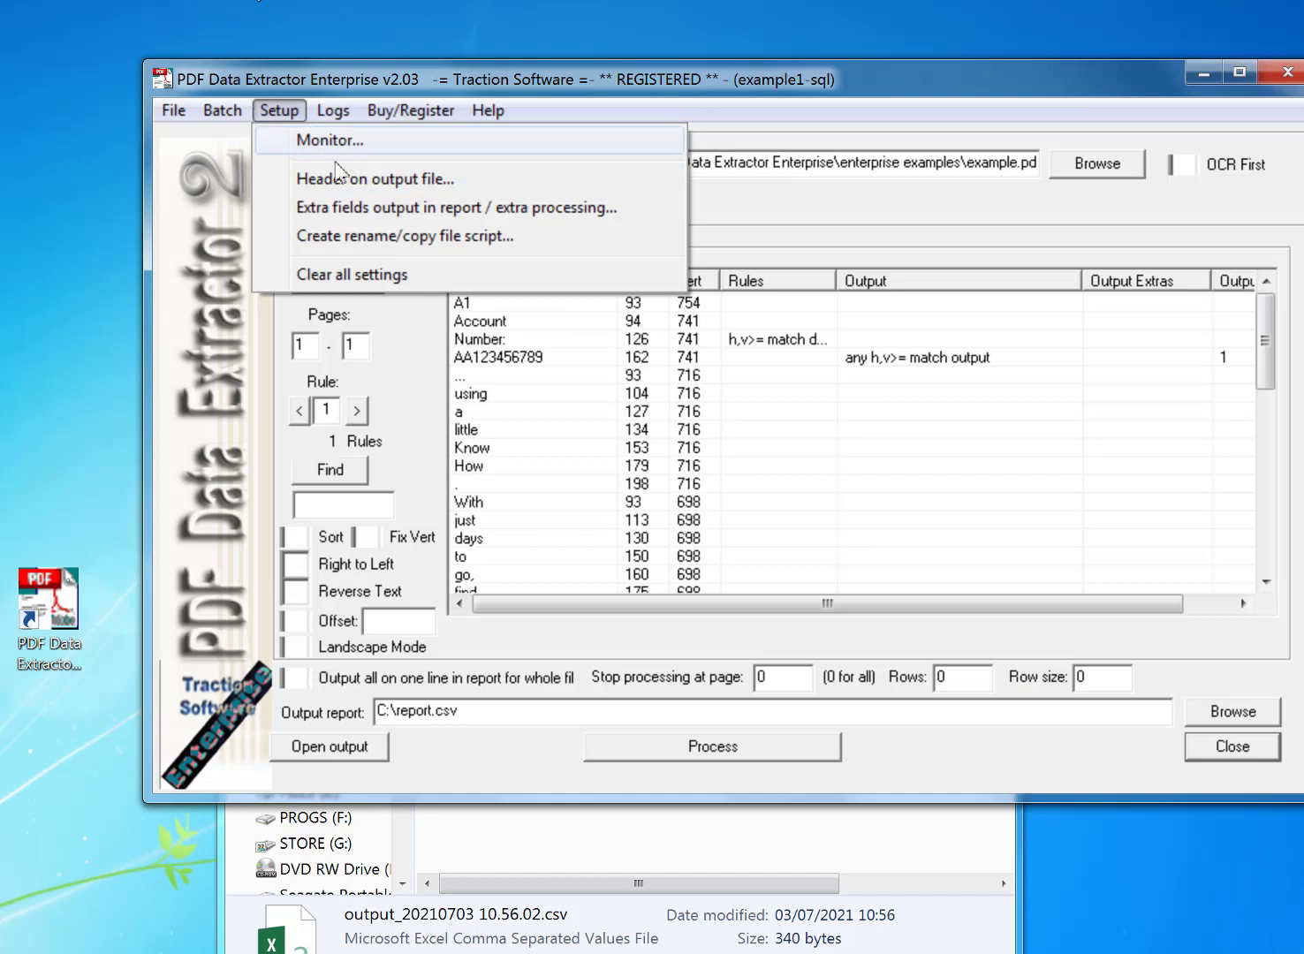
left_click(478, 207)
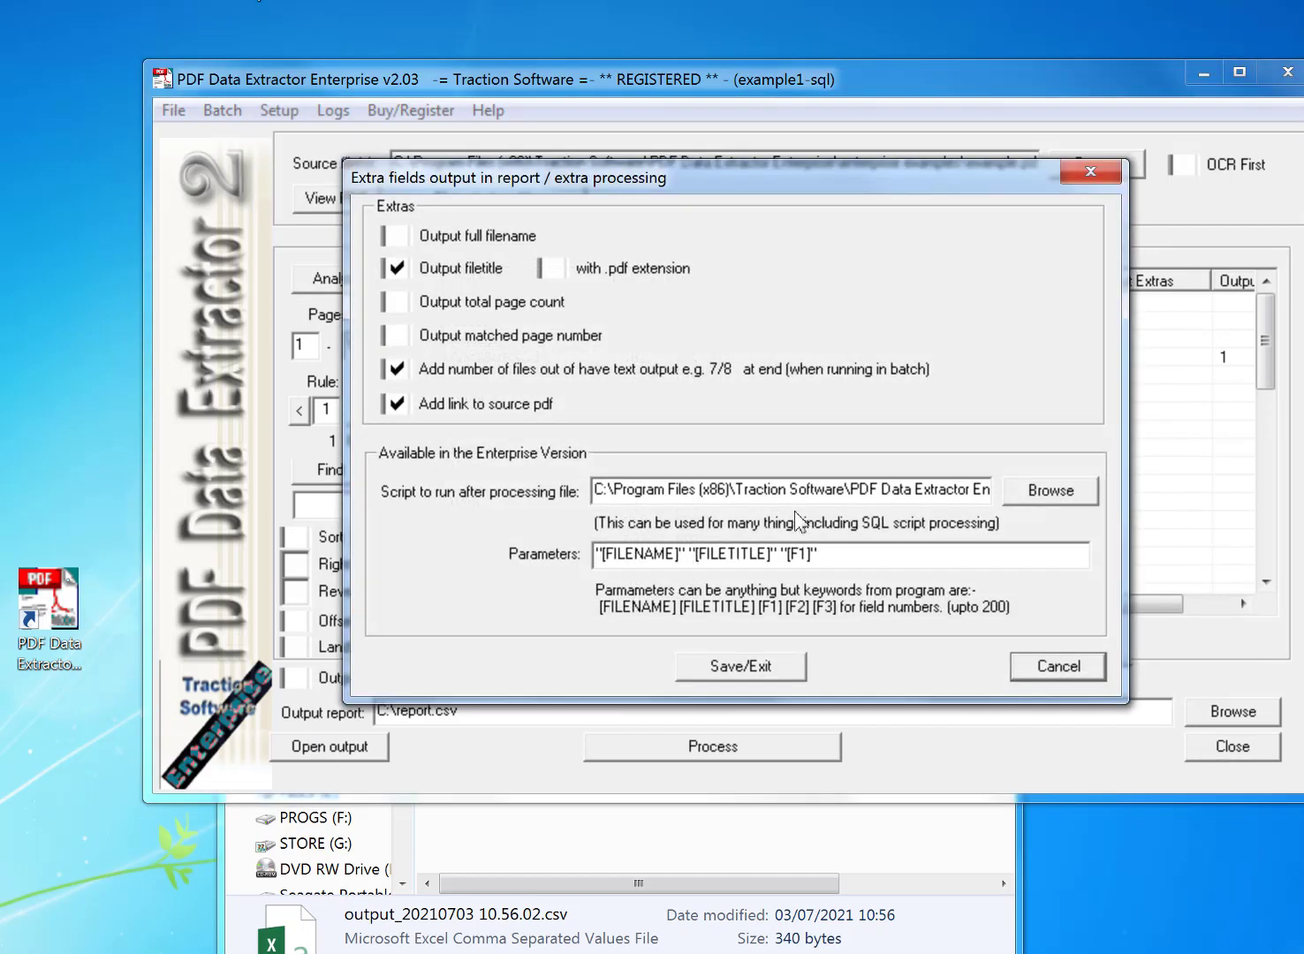
left_click_drag(809, 493, 1005, 518)
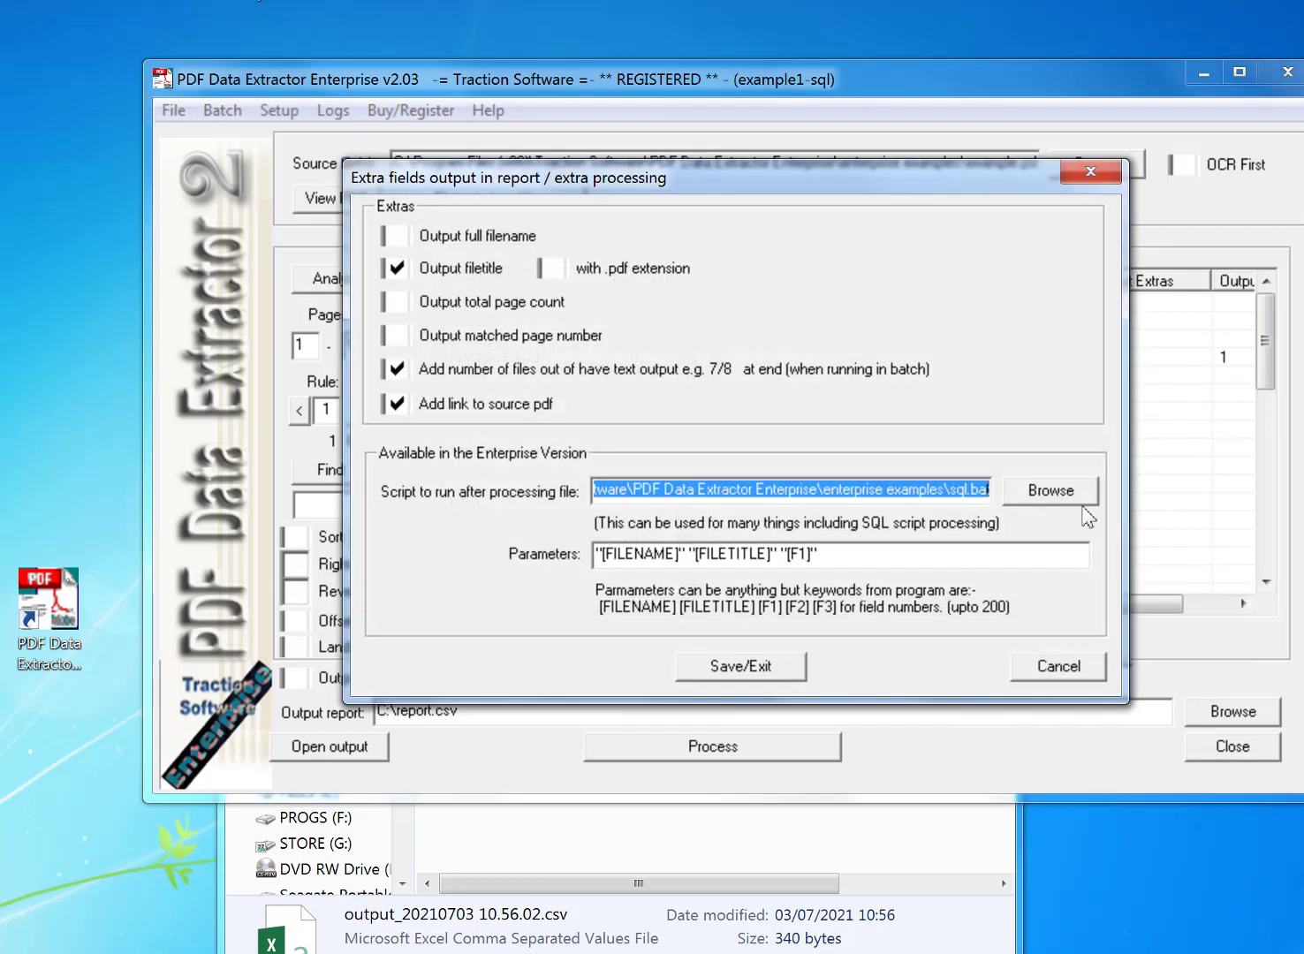
left_click(881, 563)
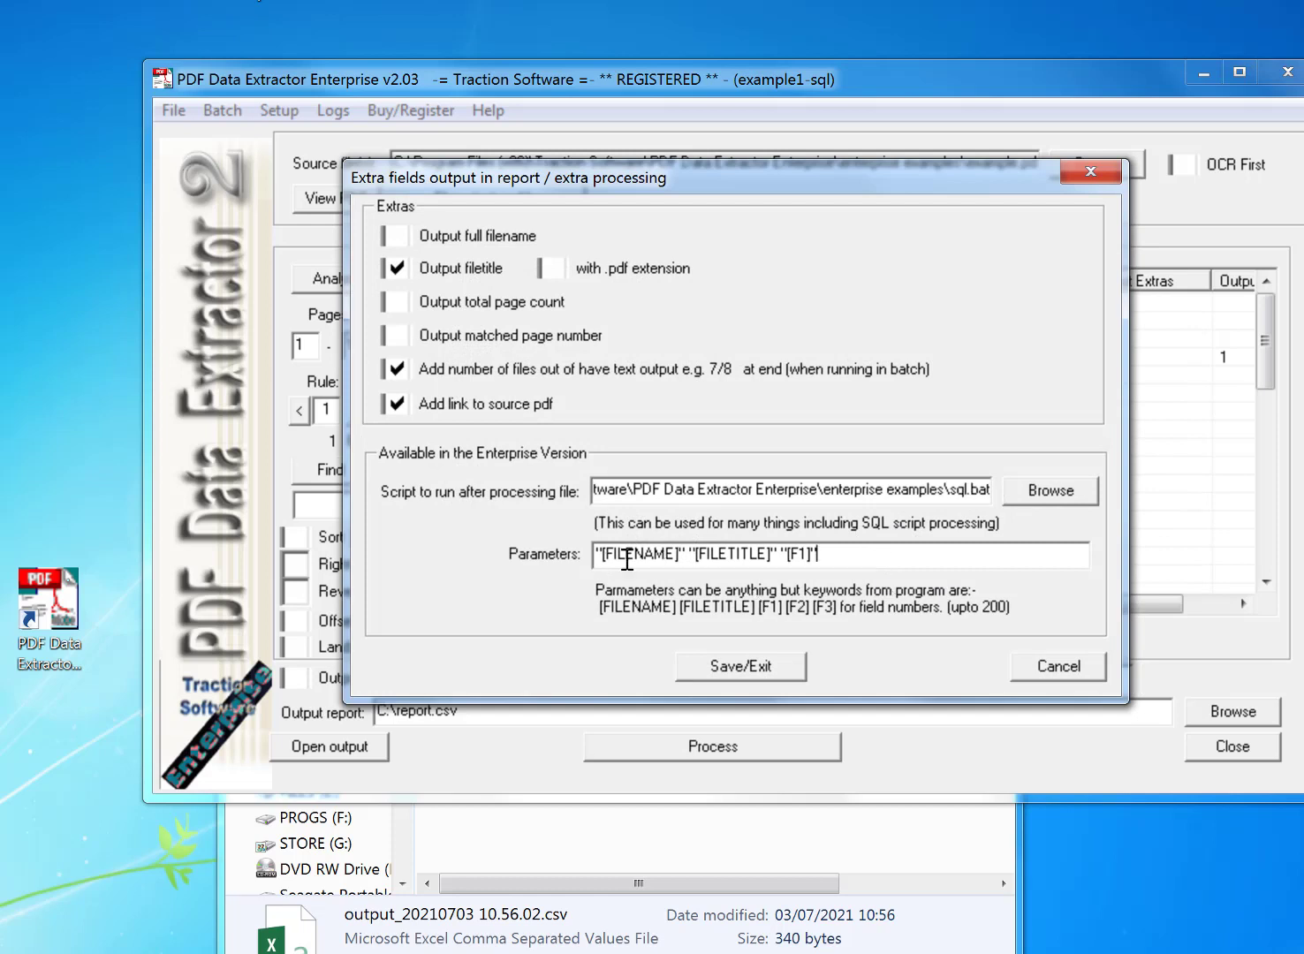